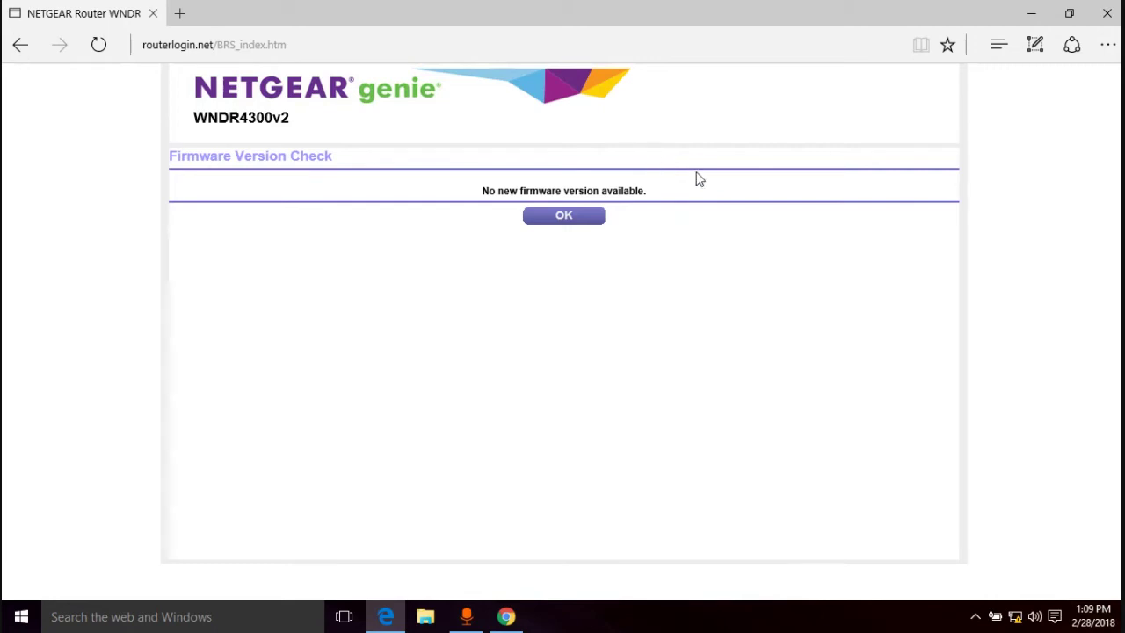
- Acknowledge the firmware check result and load google.com in a new browser tab
{"action": "left_click", "coordinate": [565, 216]}
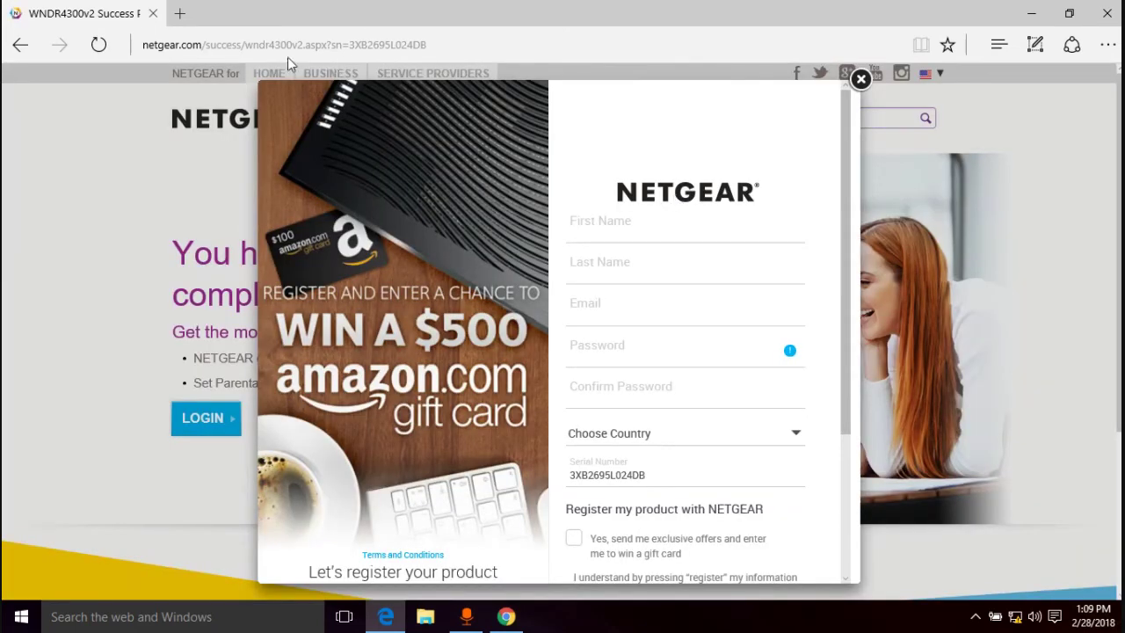
{"action": "left_click", "coordinate": [180, 15]}
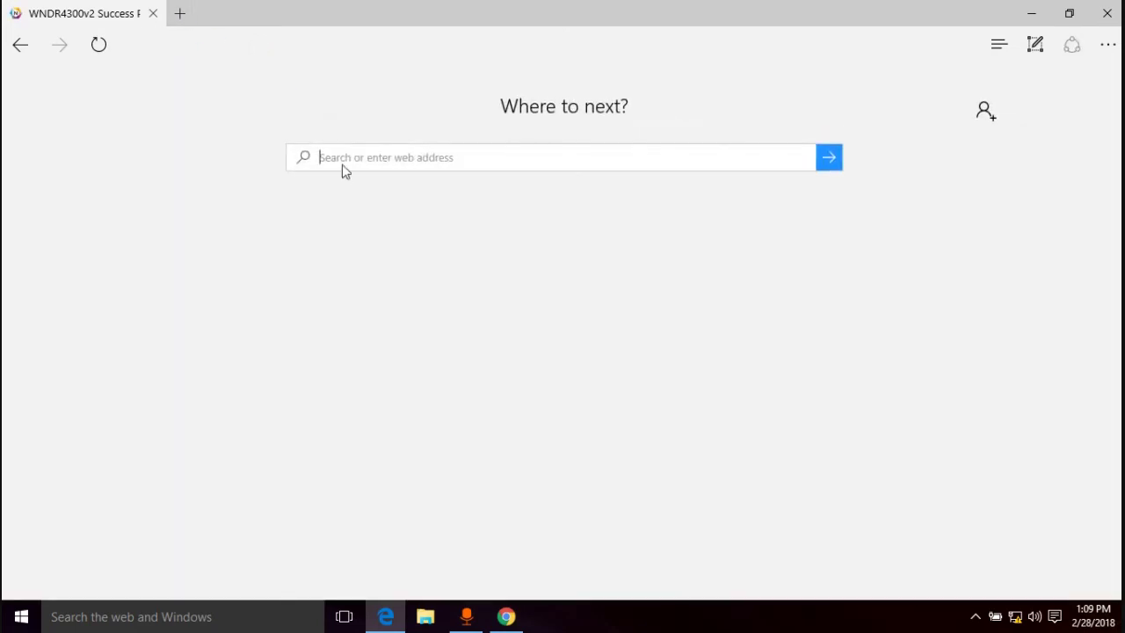
{"action": "type", "text": "google.com"}
{"action": "key", "text": "Return"}
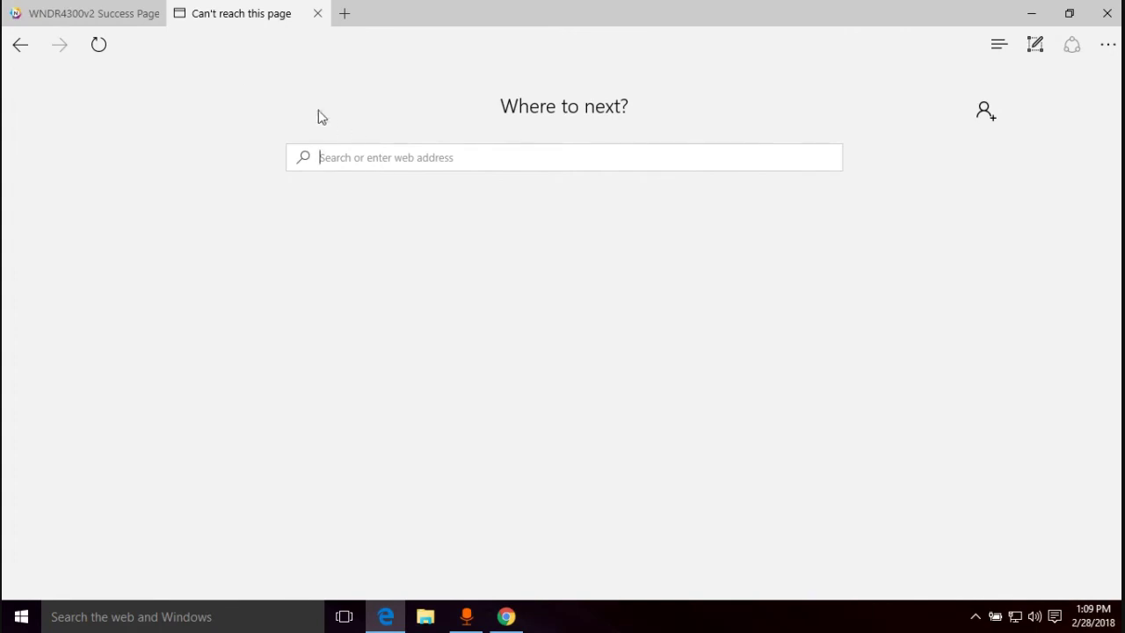
- Re-enter google.com to confirm Google loads, then return to the NETGEAR success page tab
{"action": "mouse_move", "coordinate": [95, 11]}
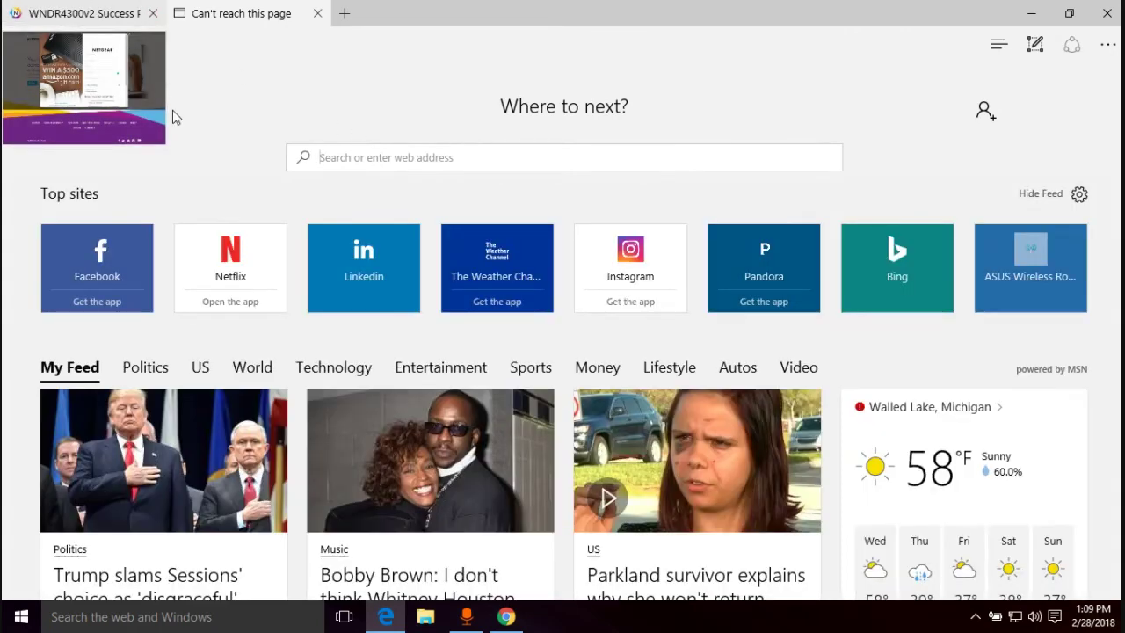
{"action": "left_click", "coordinate": [420, 163]}
{"action": "type", "text": "goo"}
{"action": "key", "text": "BackSpace"}
{"action": "type", "text": "gle"}
{"action": "key", "text": "BackSpace"}
{"action": "key", "text": "BackSpace"}
{"action": "key", "text": "BackSpace"}
{"action": "type", "text": "ogle.com/"}
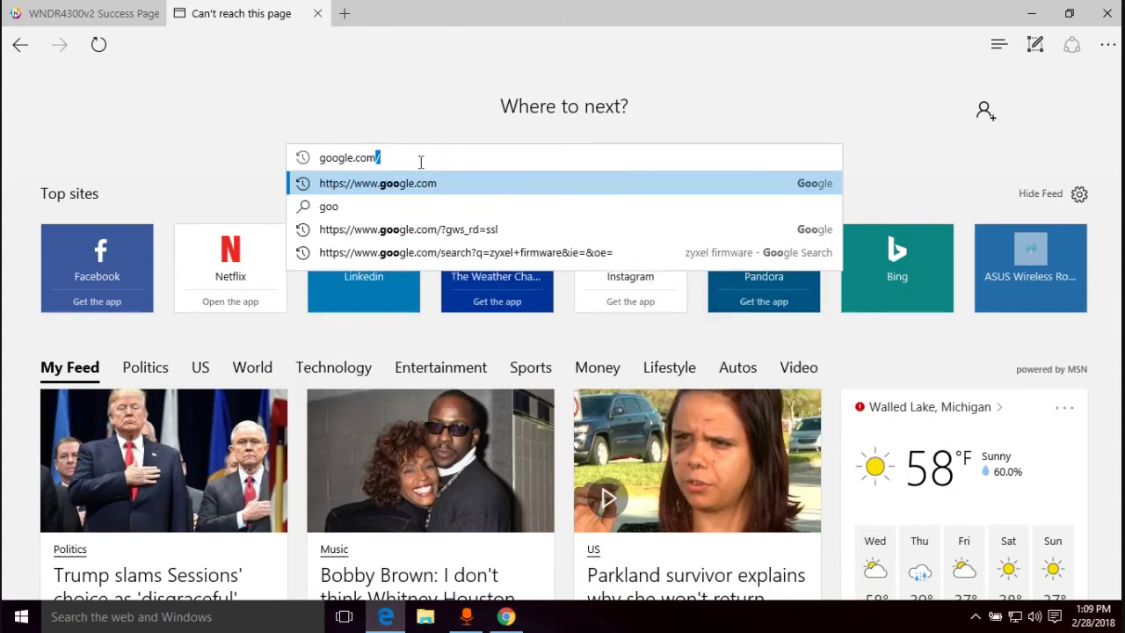
{"action": "key", "text": "Return"}
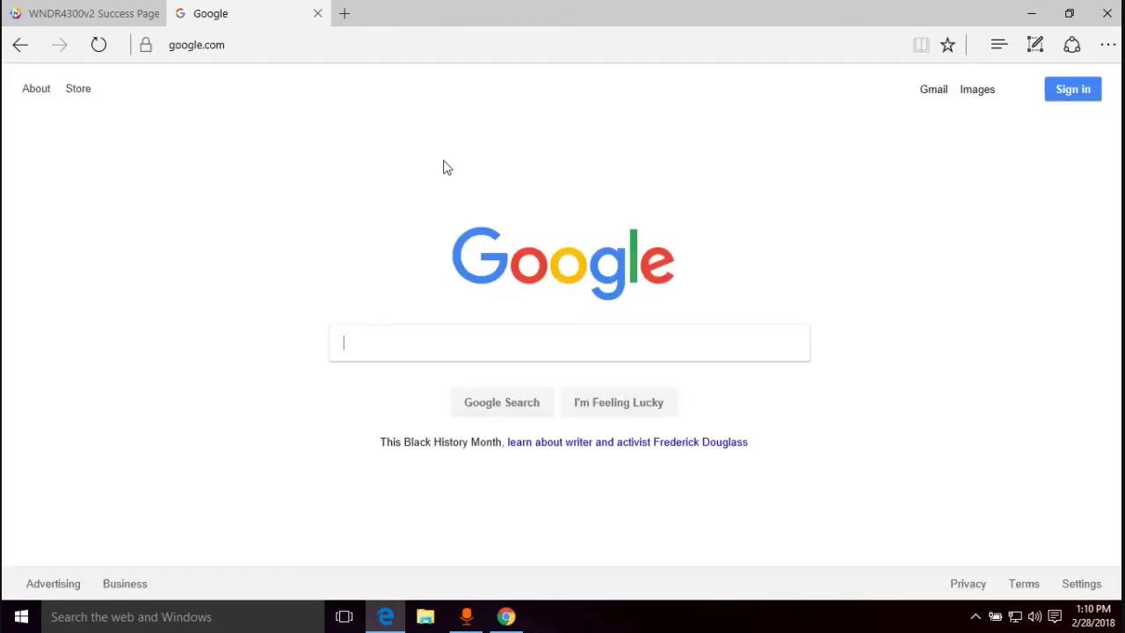
{"action": "left_click", "coordinate": [80, 7]}
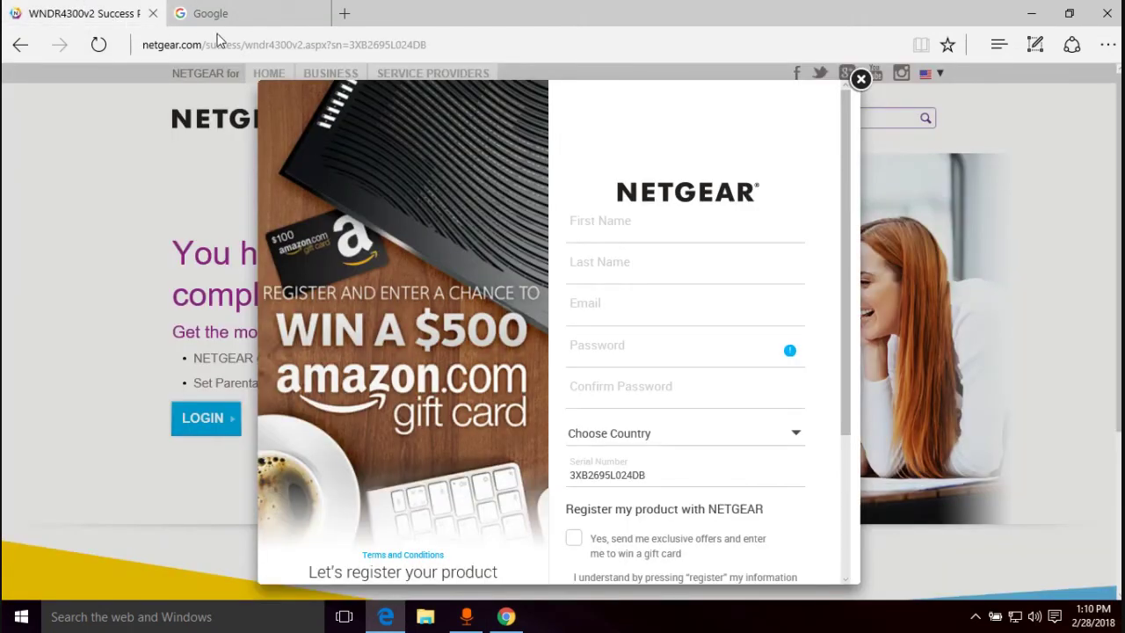
- Go to routerlogin.net and sign in with the router's admin user name and password
{"action": "left_click", "coordinate": [282, 46]}
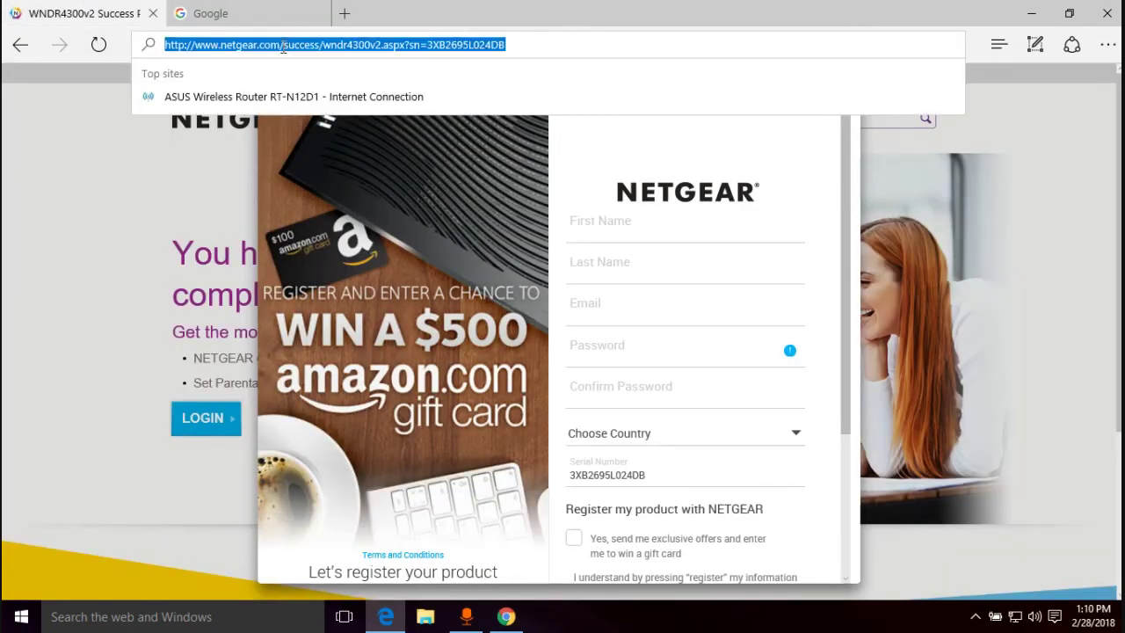
{"action": "type", "text": "ro"}
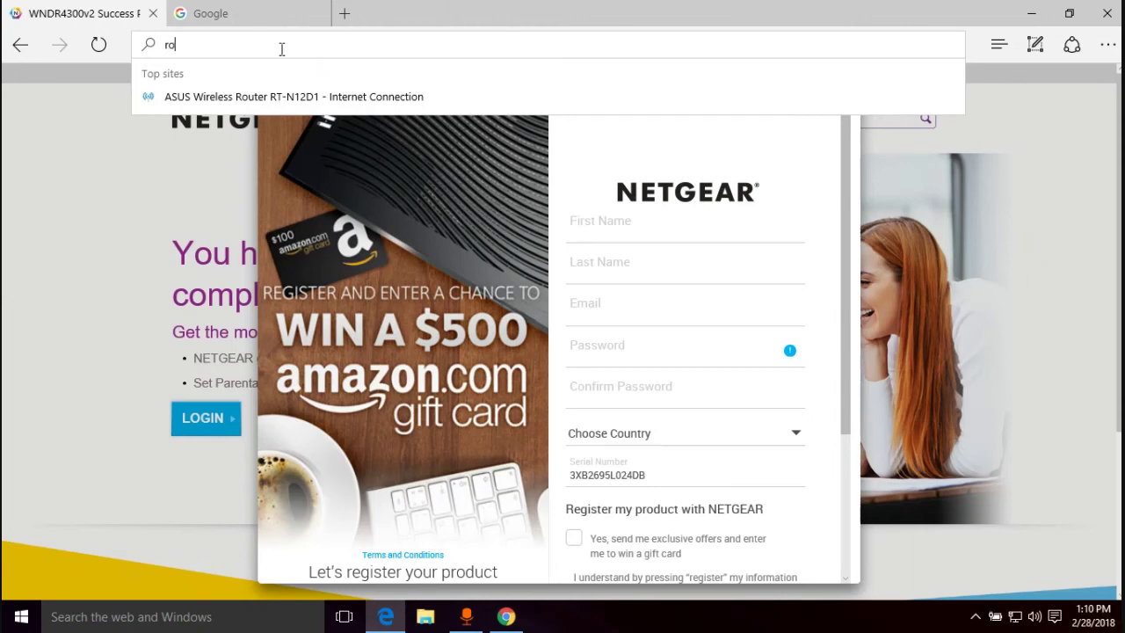
{"action": "type", "text": "uterlogin."}
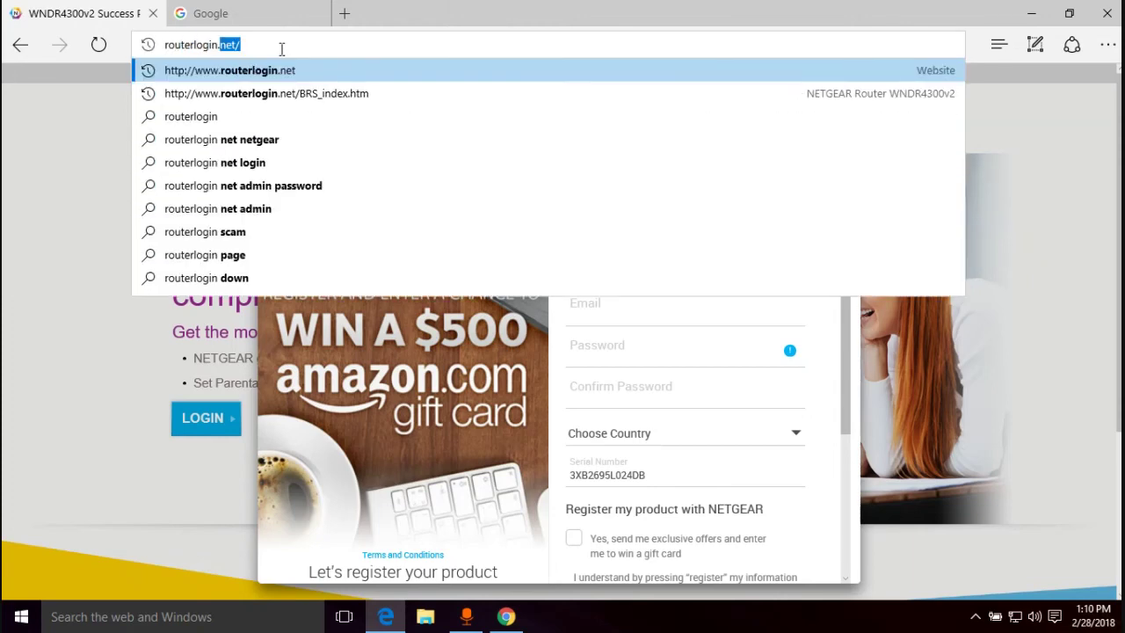
{"action": "type", "text": "net"}
{"action": "key", "text": "Return"}
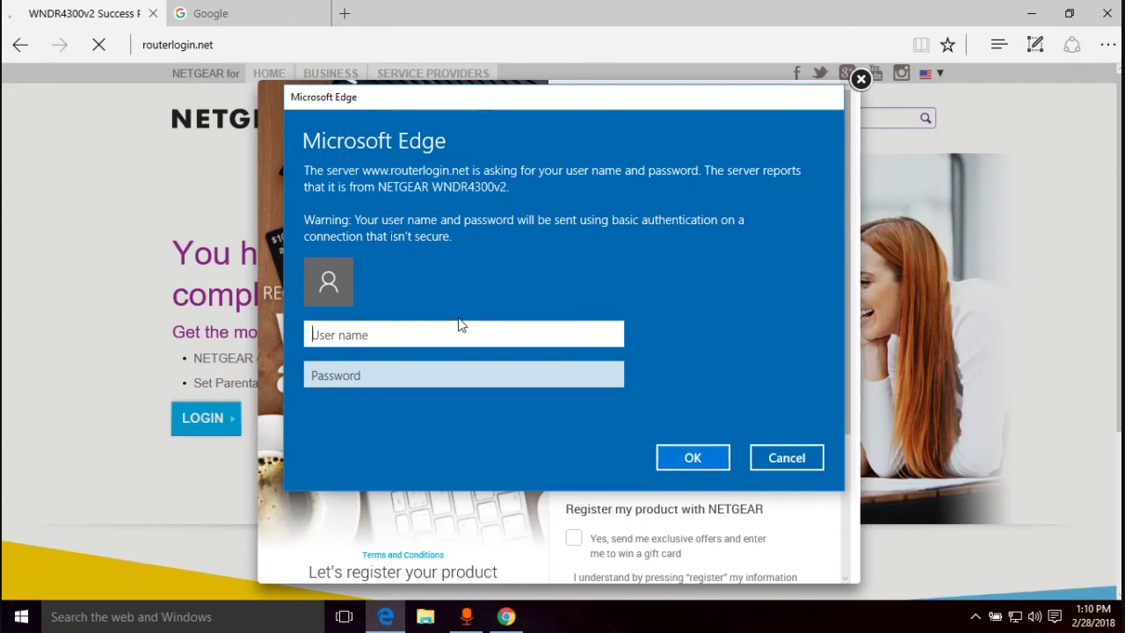
{"action": "type", "text": "admin"}
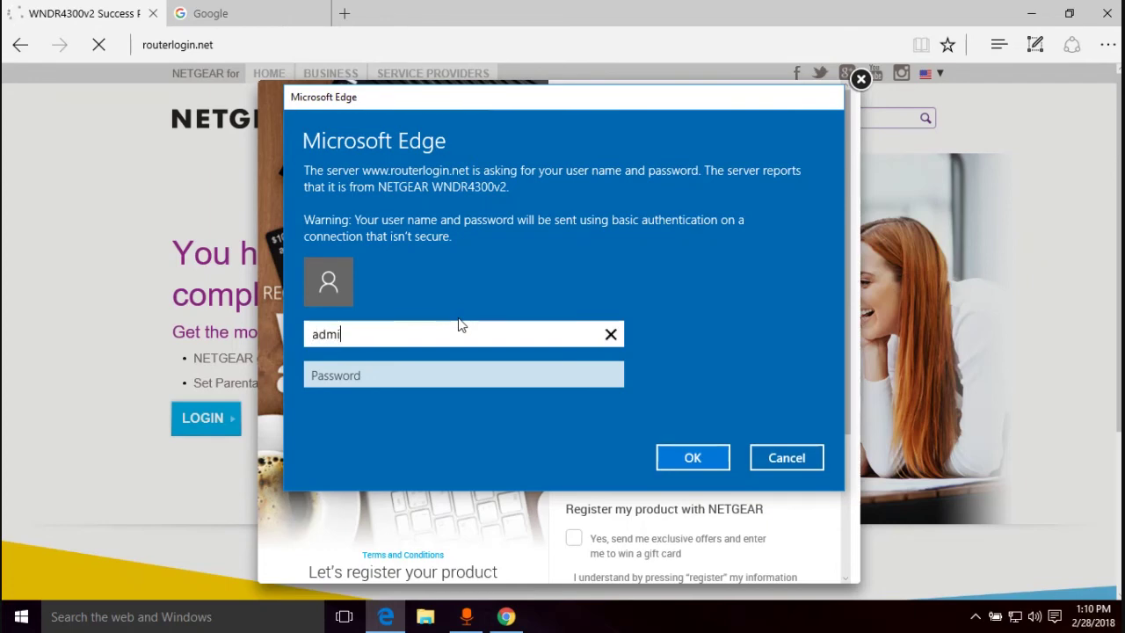
{"action": "key", "text": "Tab"}
{"action": "type", "text": "password"}
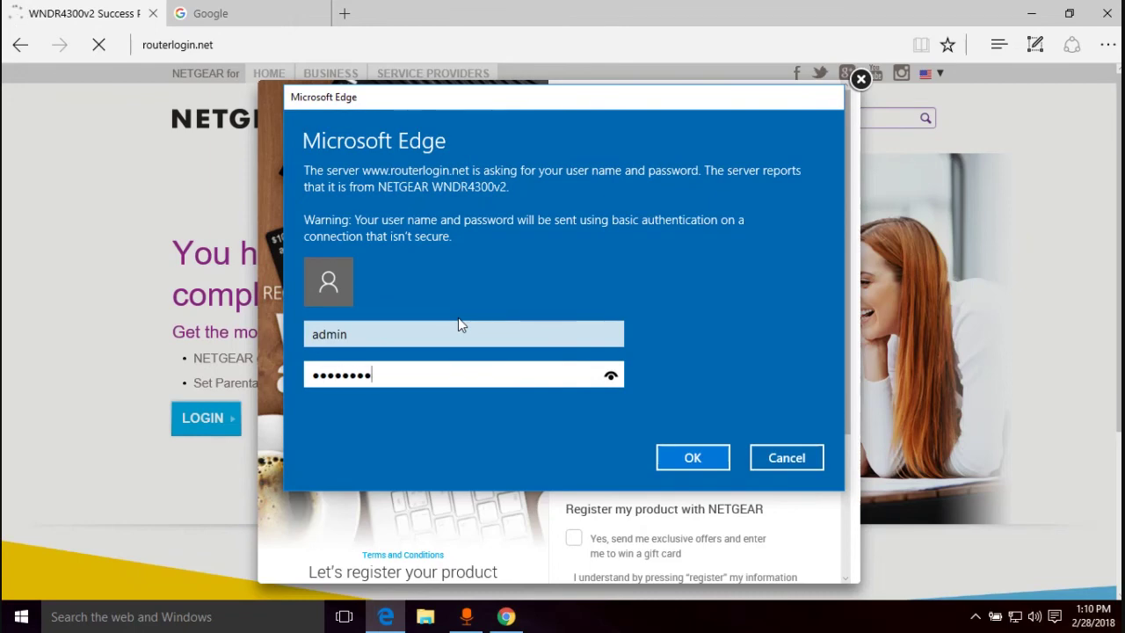
{"action": "key", "text": "Return"}
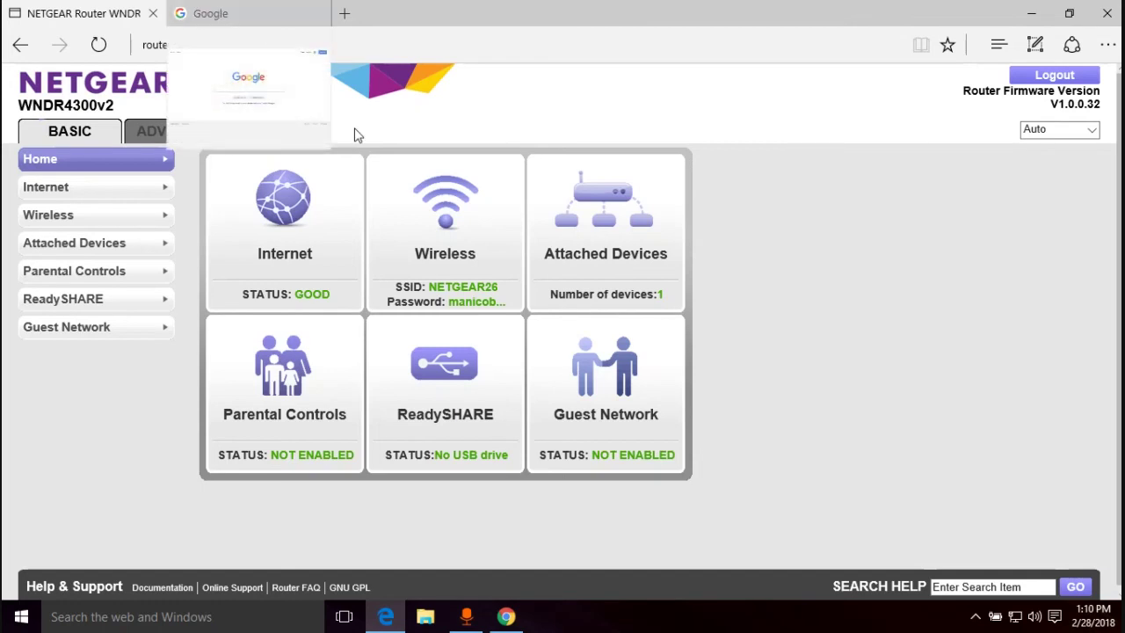
- Switch the genie dashboard to the ADVANCED tab
{"action": "left_click", "coordinate": [151, 133]}
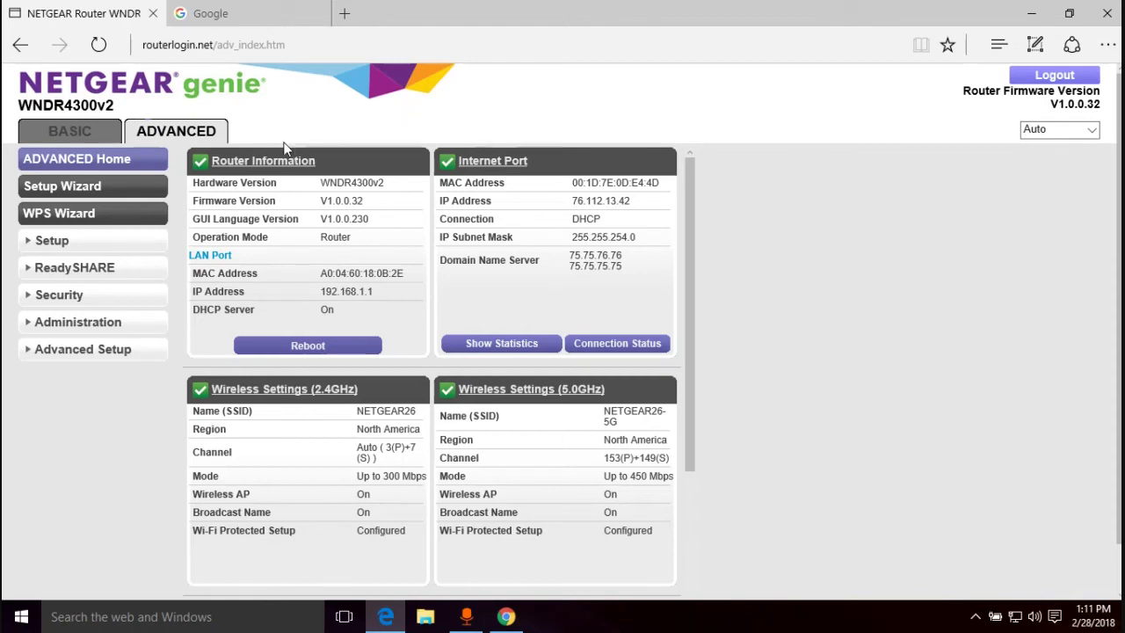
- Browse the Setup, WAN Setup, Administration and Advanced Setup menus, then return to Advanced Home
{"action": "left_click", "coordinate": [58, 247]}
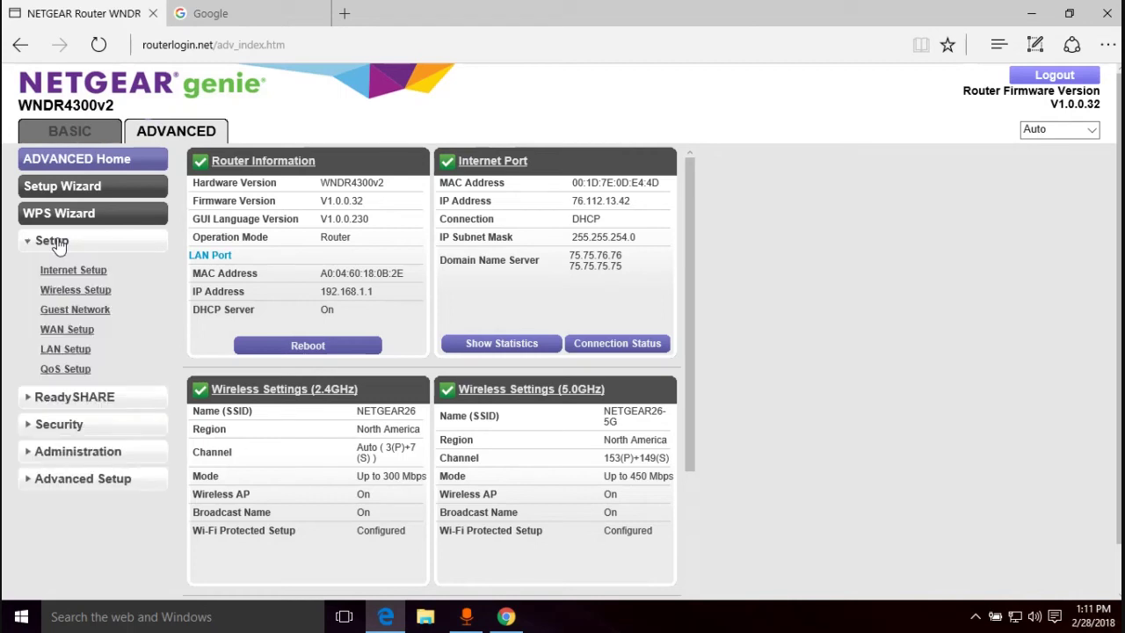
{"action": "left_click", "coordinate": [65, 335]}
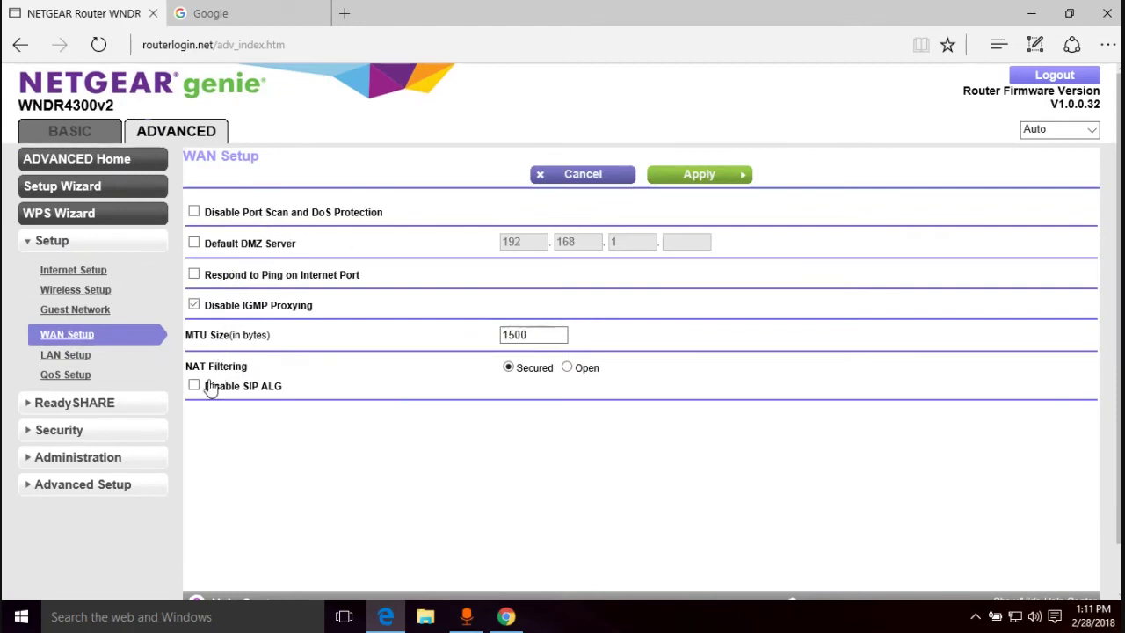
{"action": "left_click", "coordinate": [78, 458]}
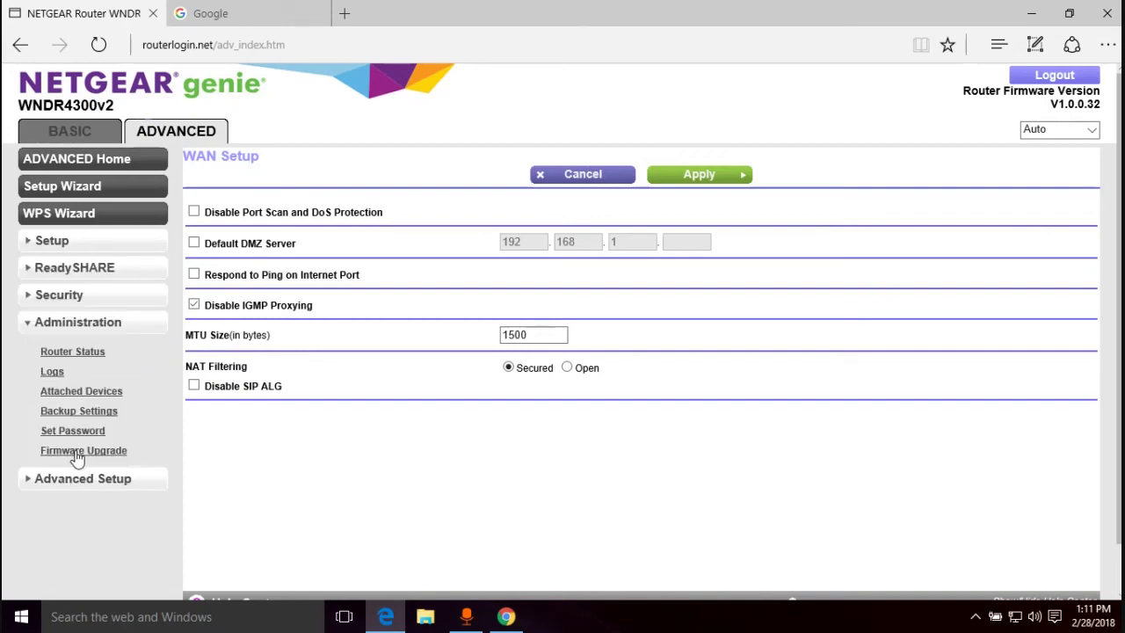
{"action": "left_click", "coordinate": [75, 480]}
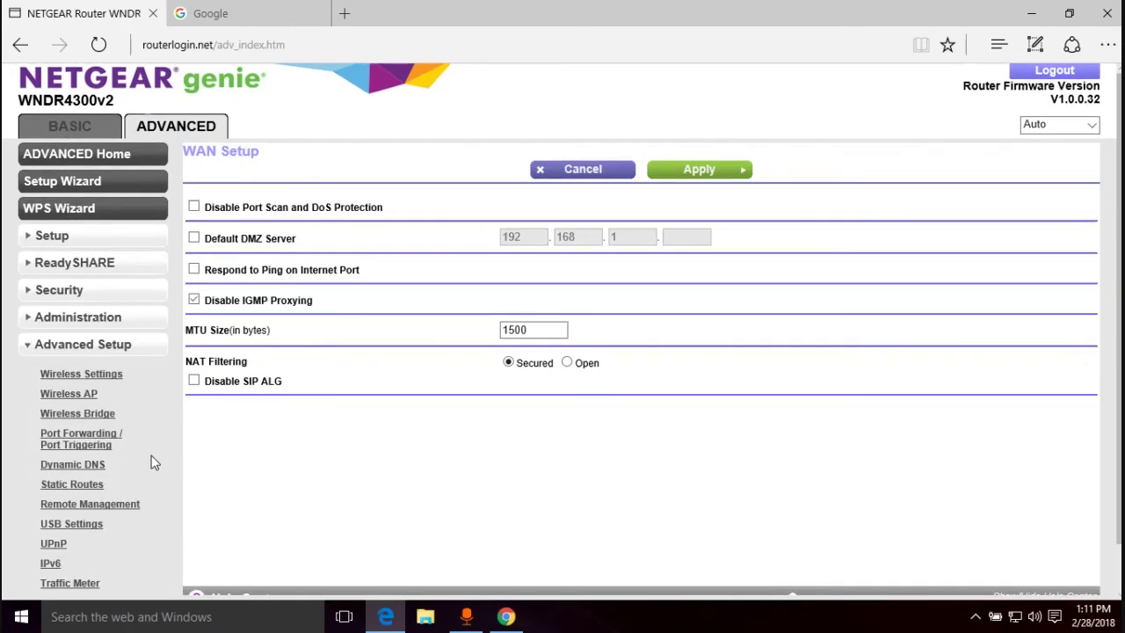
{"action": "scroll", "coordinate": [151, 455], "scroll_direction": "down", "scroll_amount": 1}
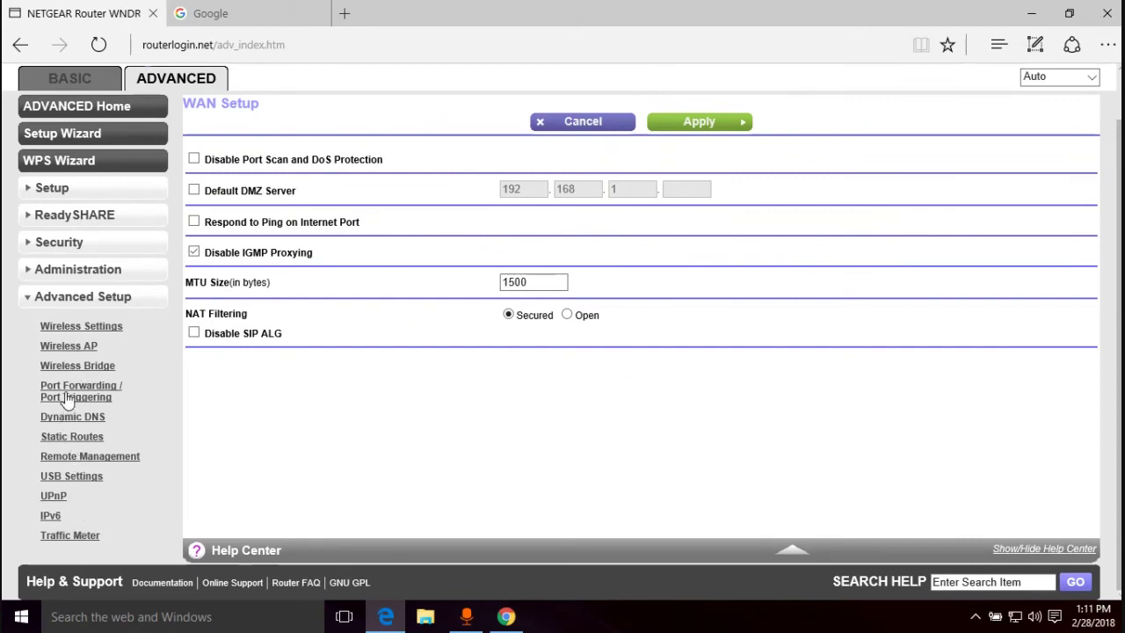
{"action": "scroll", "coordinate": [77, 373], "scroll_direction": "up", "scroll_amount": 1}
{"action": "scroll", "coordinate": [78, 374], "scroll_direction": "up", "scroll_amount": 1}
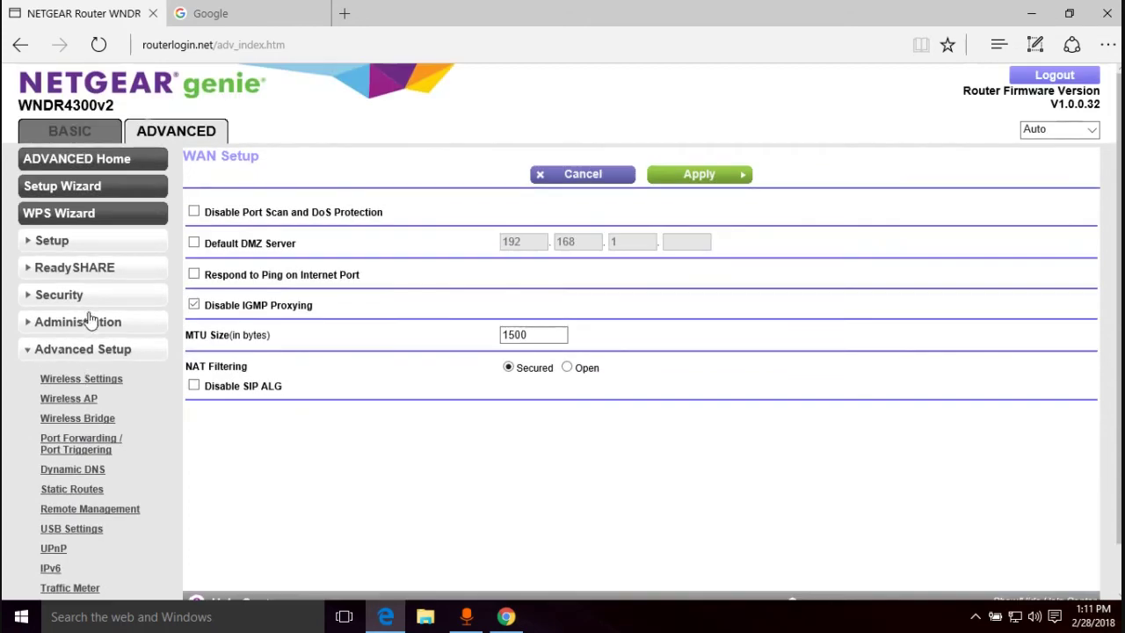
{"action": "left_click", "coordinate": [116, 158]}
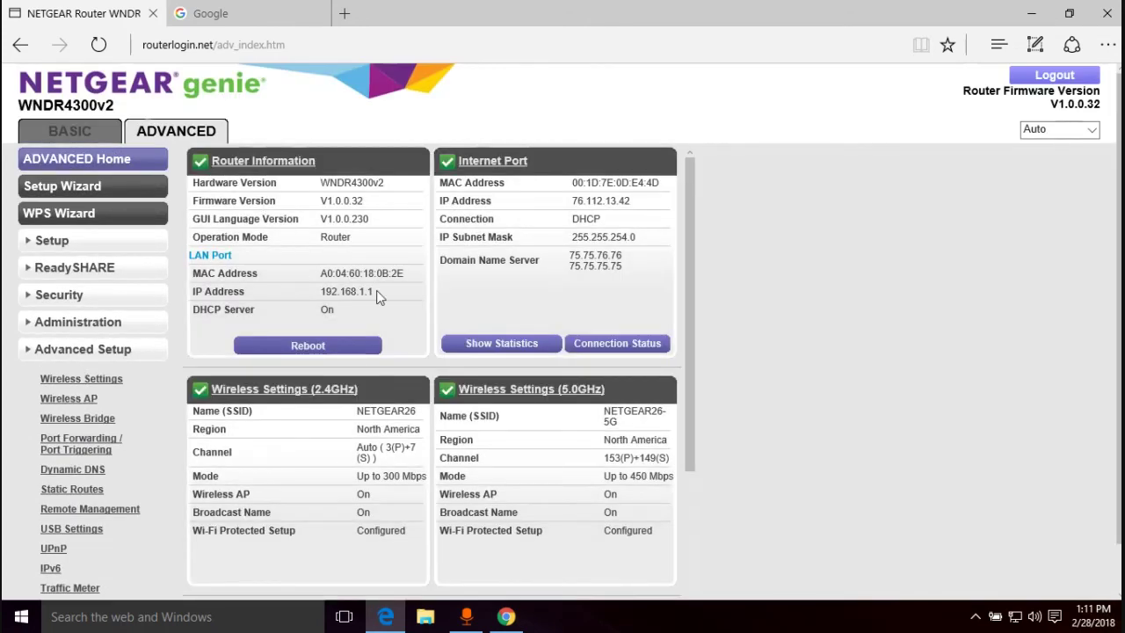
{"action": "scroll", "coordinate": [376, 290], "scroll_direction": "down", "scroll_amount": 3}
{"action": "scroll", "coordinate": [378, 291], "scroll_direction": "up", "scroll_amount": 1}
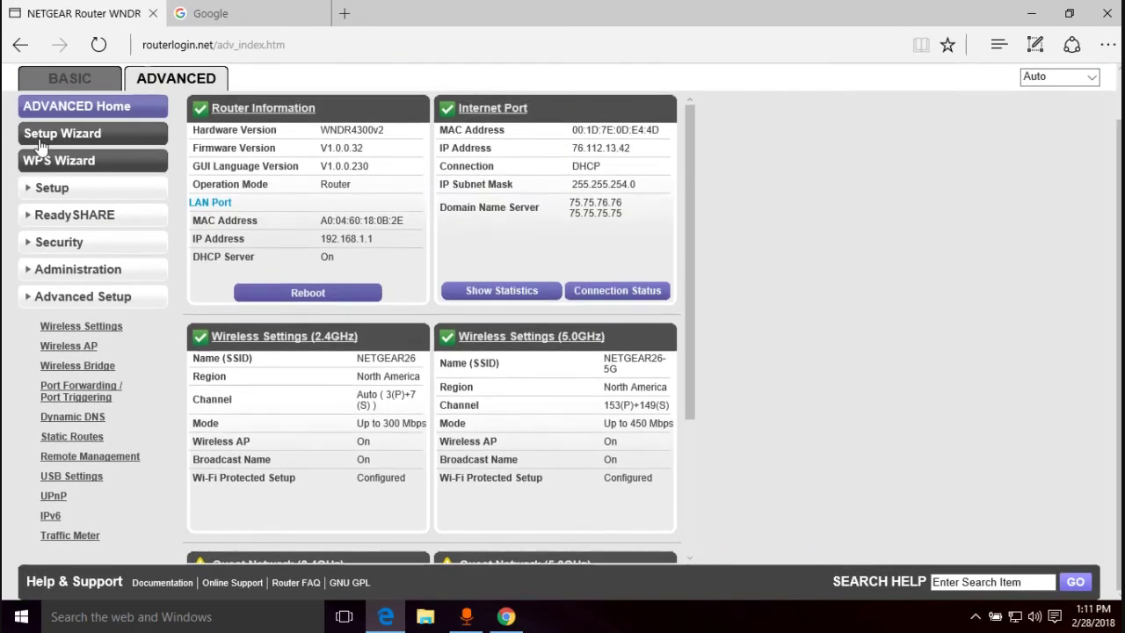
- Revisit WAN Setup, Security, Administration, Router Status and Advanced Setup, then go back to BASIC
{"action": "left_click", "coordinate": [49, 187]}
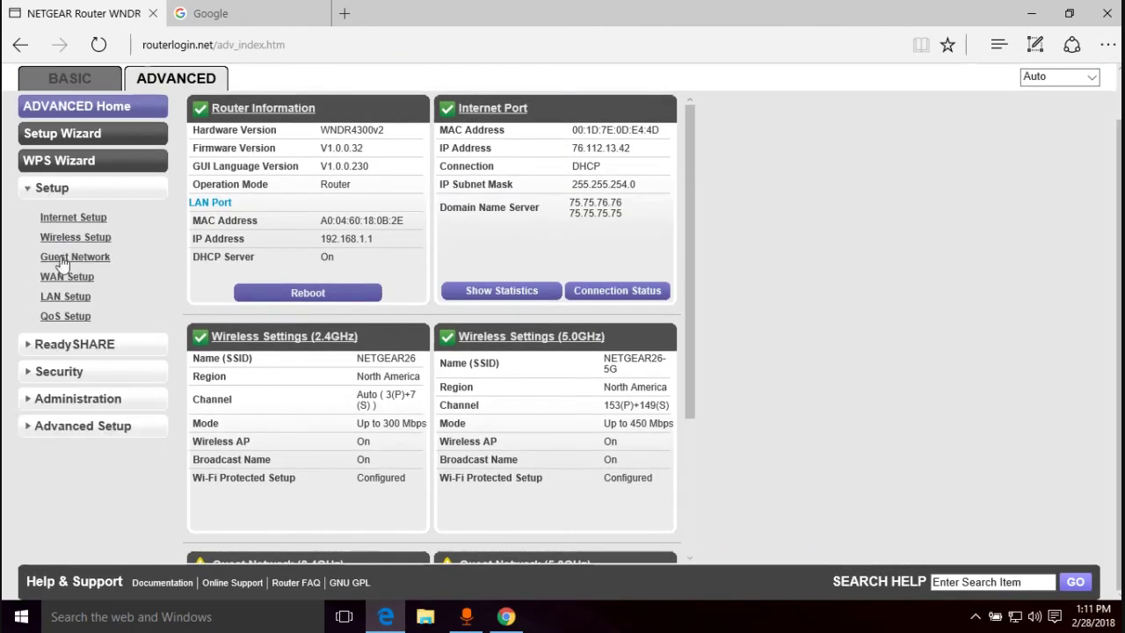
{"action": "left_click", "coordinate": [66, 277]}
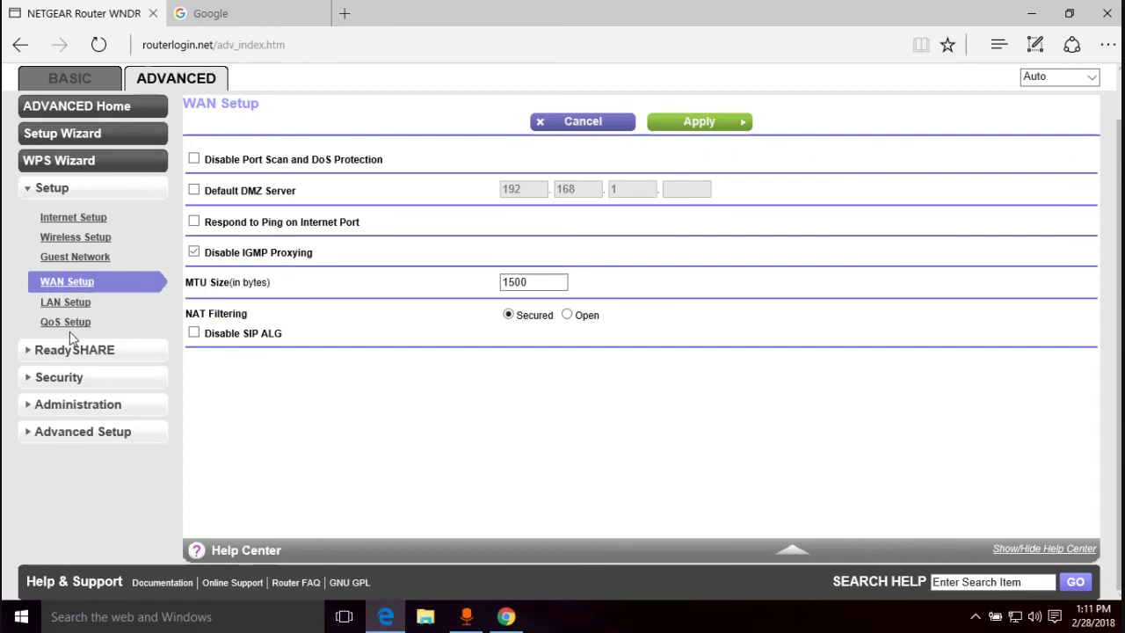
{"action": "left_click", "coordinate": [51, 379]}
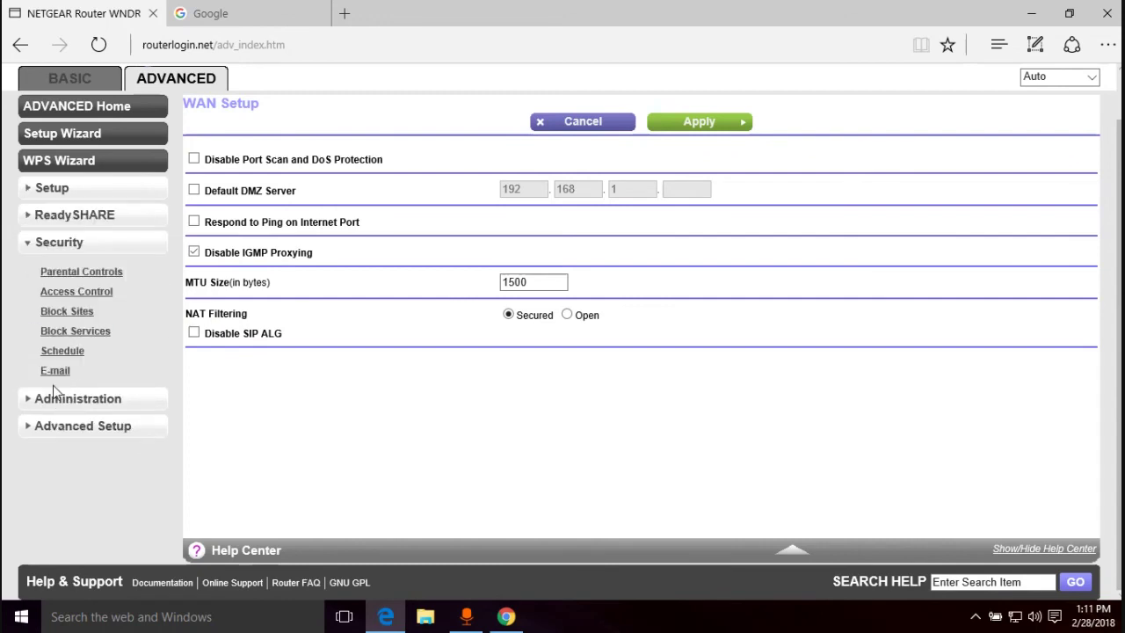
{"action": "left_click", "coordinate": [55, 398]}
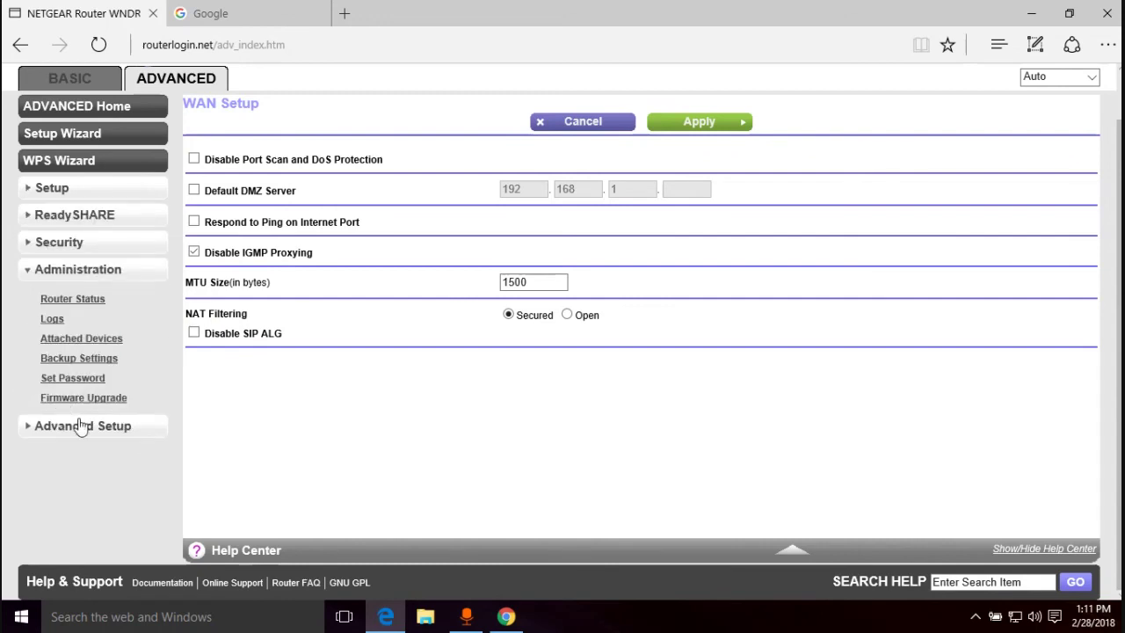
{"action": "left_click", "coordinate": [79, 299]}
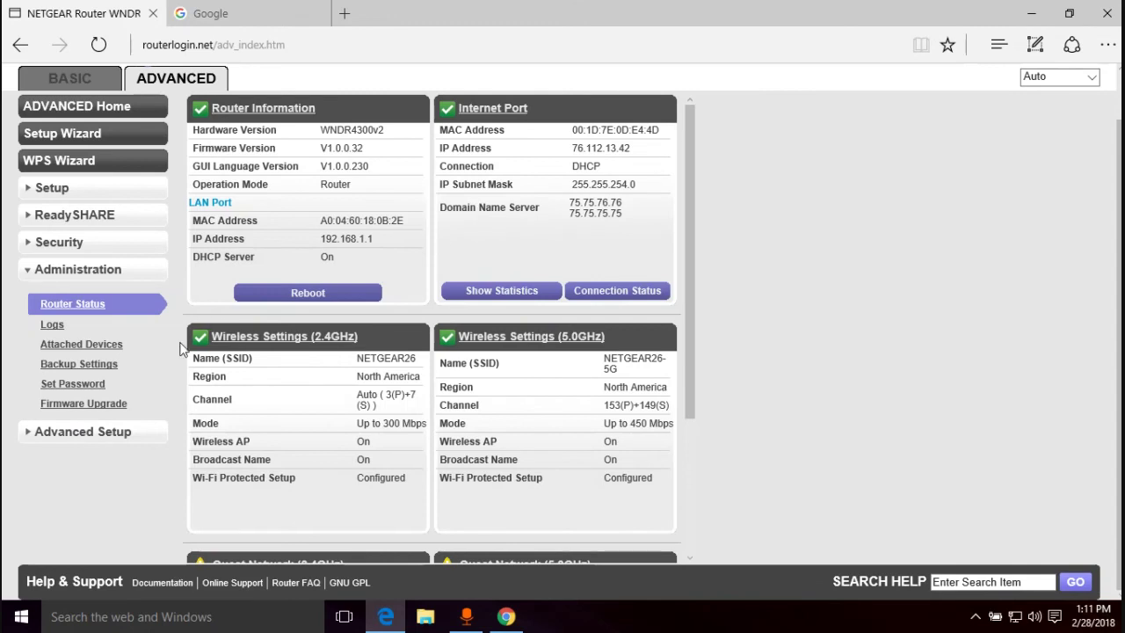
{"action": "left_click", "coordinate": [95, 431]}
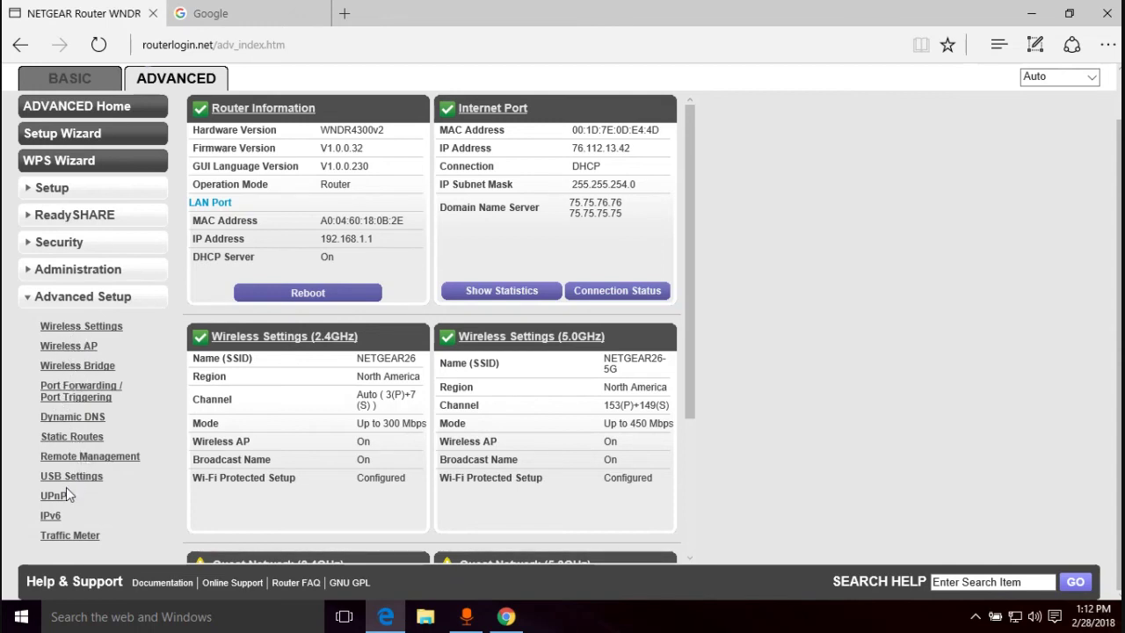
{"action": "scroll", "coordinate": [209, 369], "scroll_direction": "up", "scroll_amount": 1}
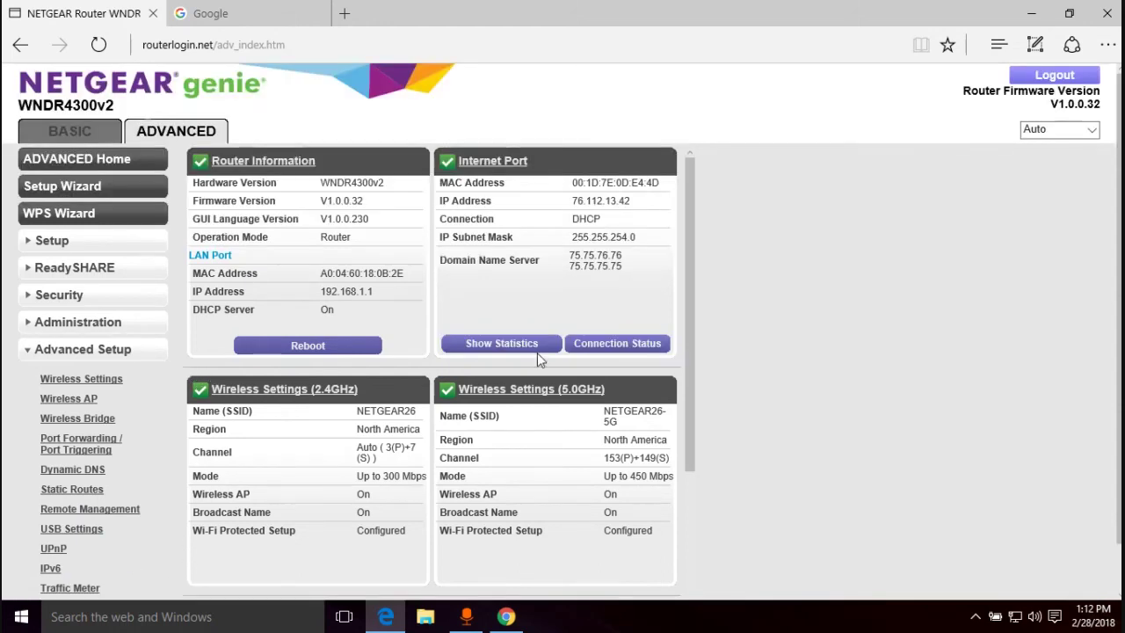
{"action": "left_click", "coordinate": [77, 130]}
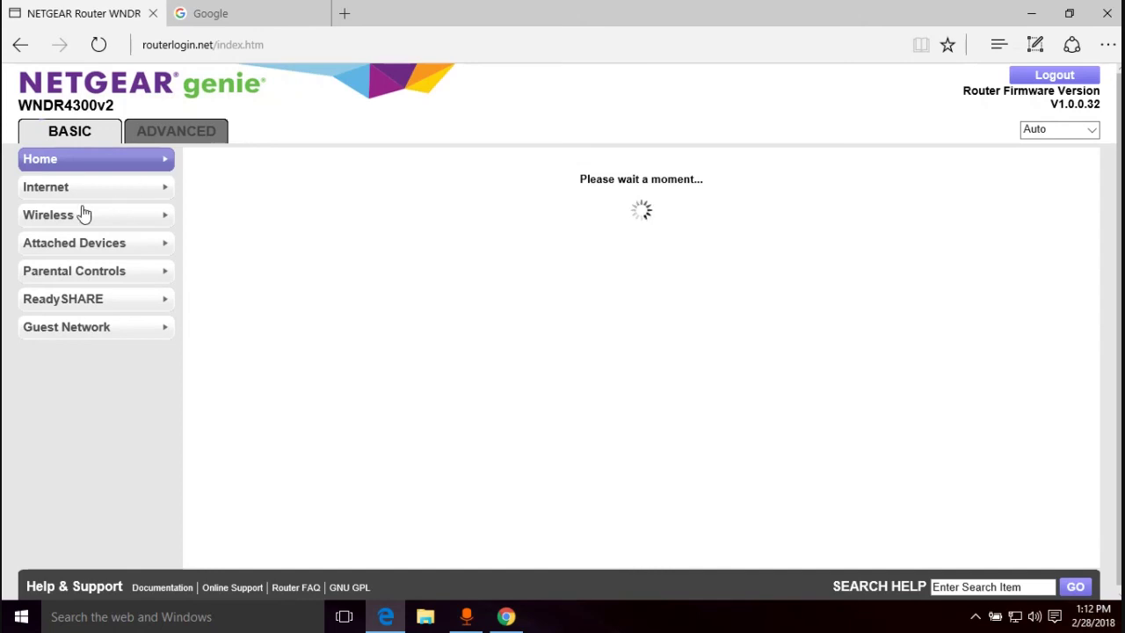
{"action": "left_click", "coordinate": [74, 190]}
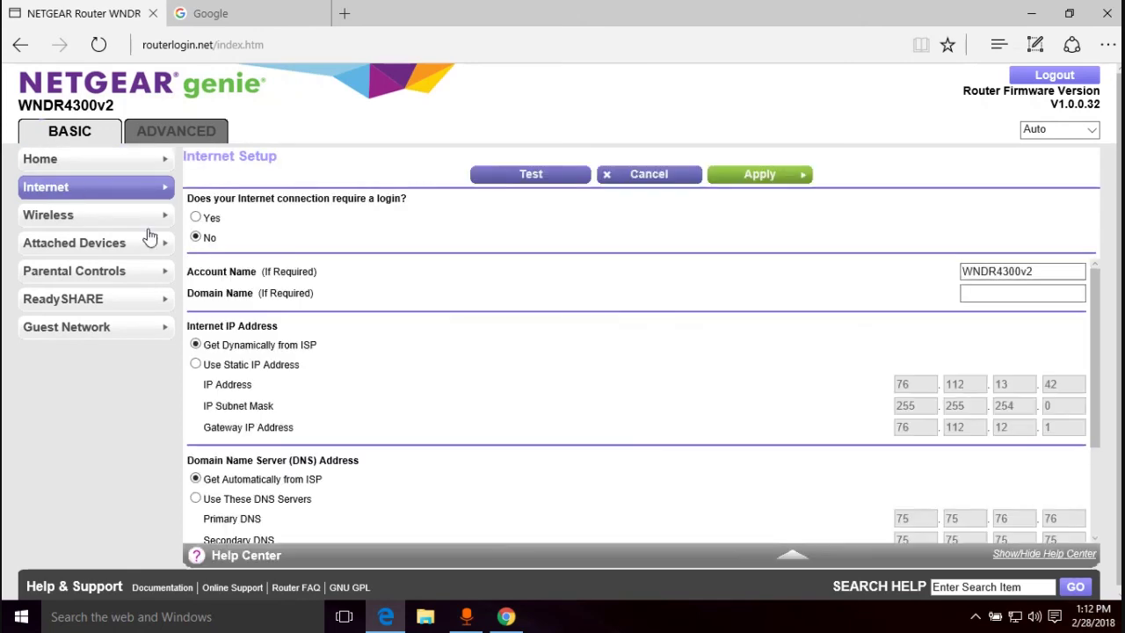
{"action": "scroll", "coordinate": [290, 332], "scroll_direction": "down", "scroll_amount": 3}
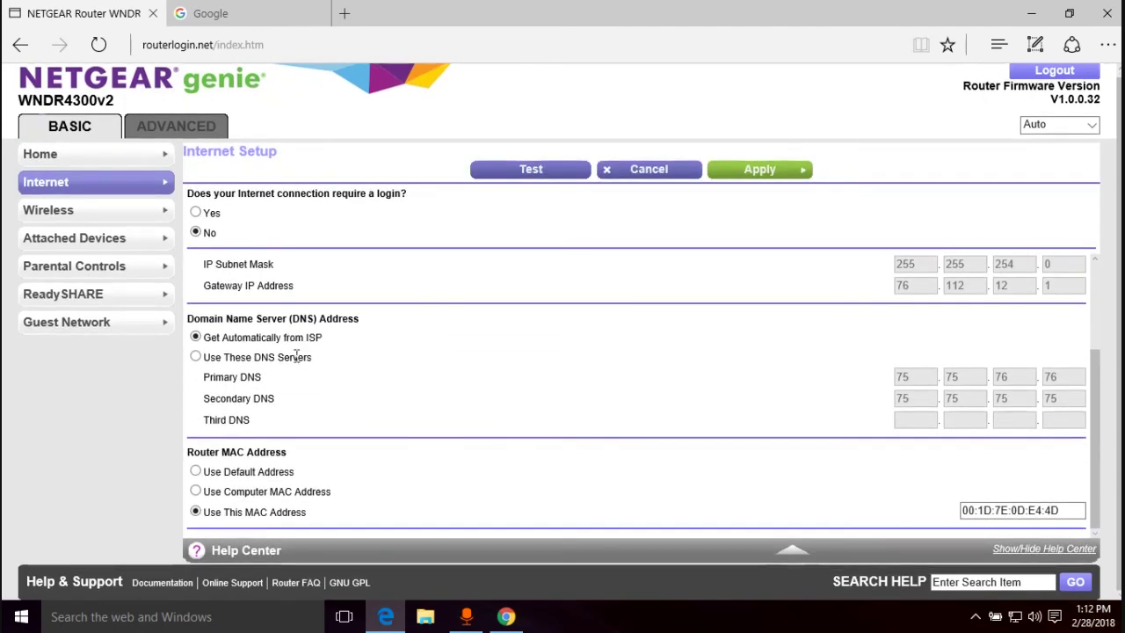
{"action": "scroll", "coordinate": [291, 290], "scroll_direction": "up", "scroll_amount": 3}
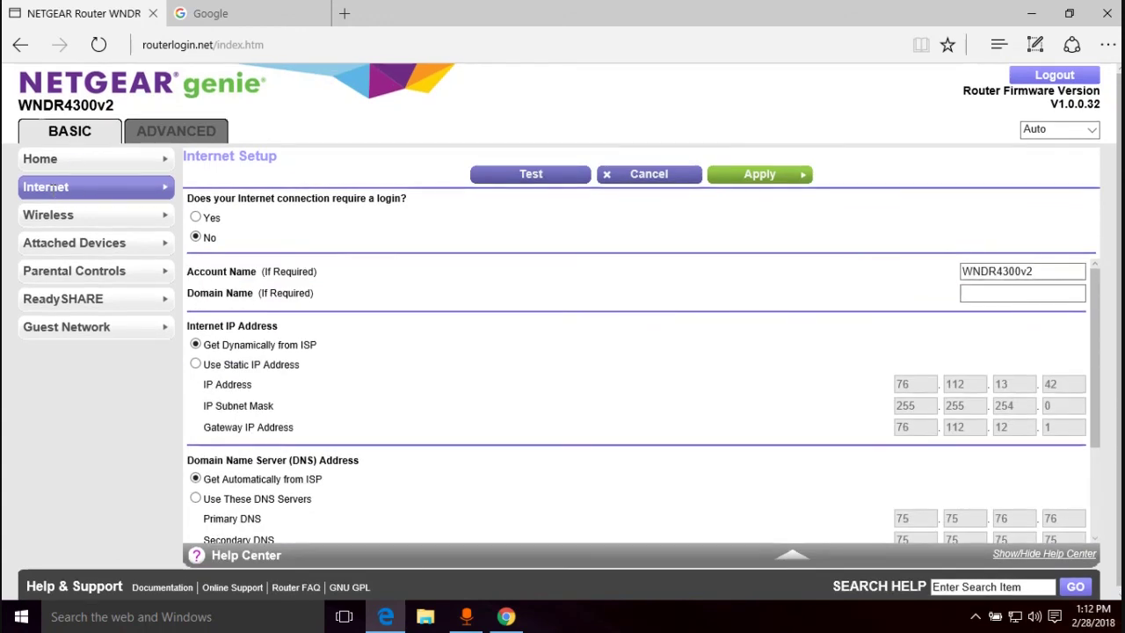
{"action": "scroll", "coordinate": [367, 374], "scroll_direction": "down", "scroll_amount": 3}
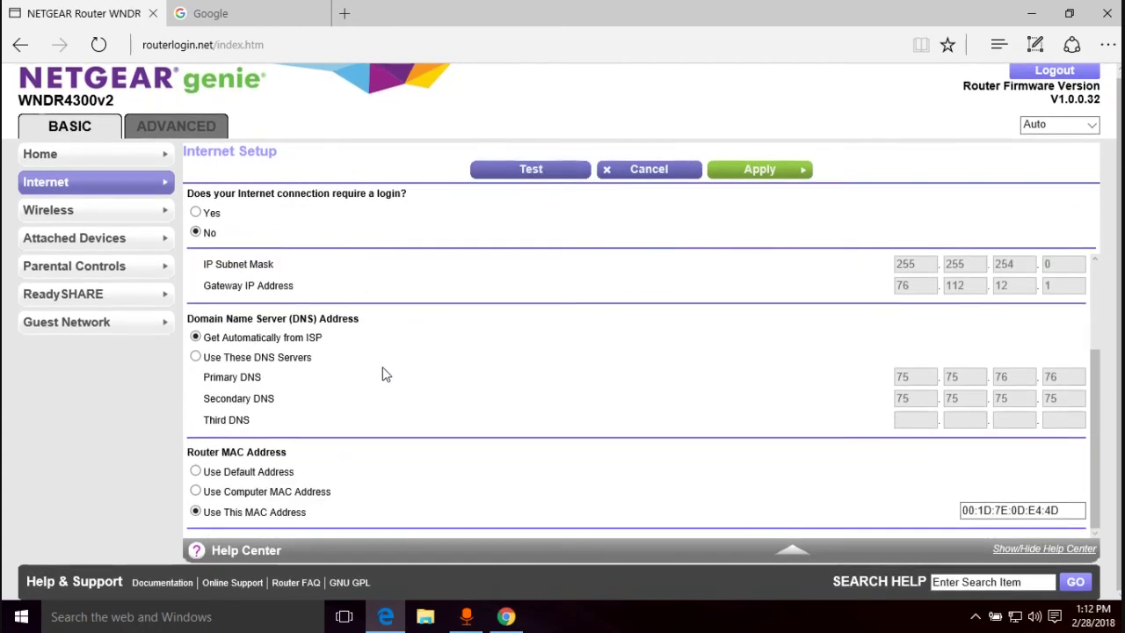
{"action": "left_click", "coordinate": [1073, 507]}
{"action": "left_click_drag", "start_coordinate": [1071, 508], "coordinate": [904, 503]}
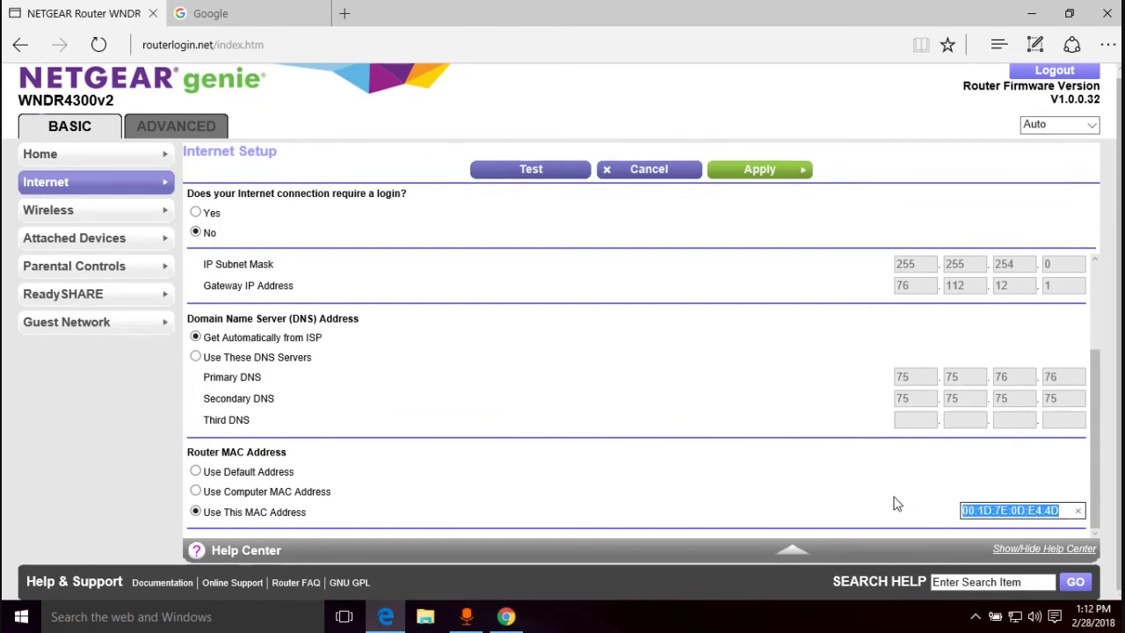
{"action": "left_click", "coordinate": [195, 473]}
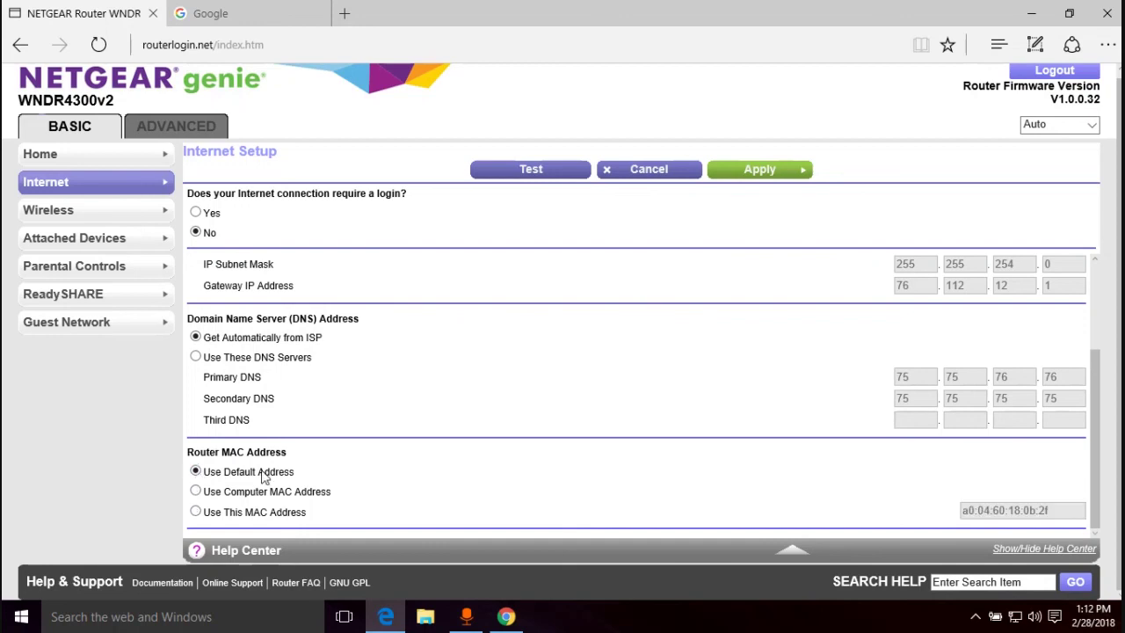
{"action": "scroll", "coordinate": [472, 449], "scroll_direction": "up", "scroll_amount": 3}
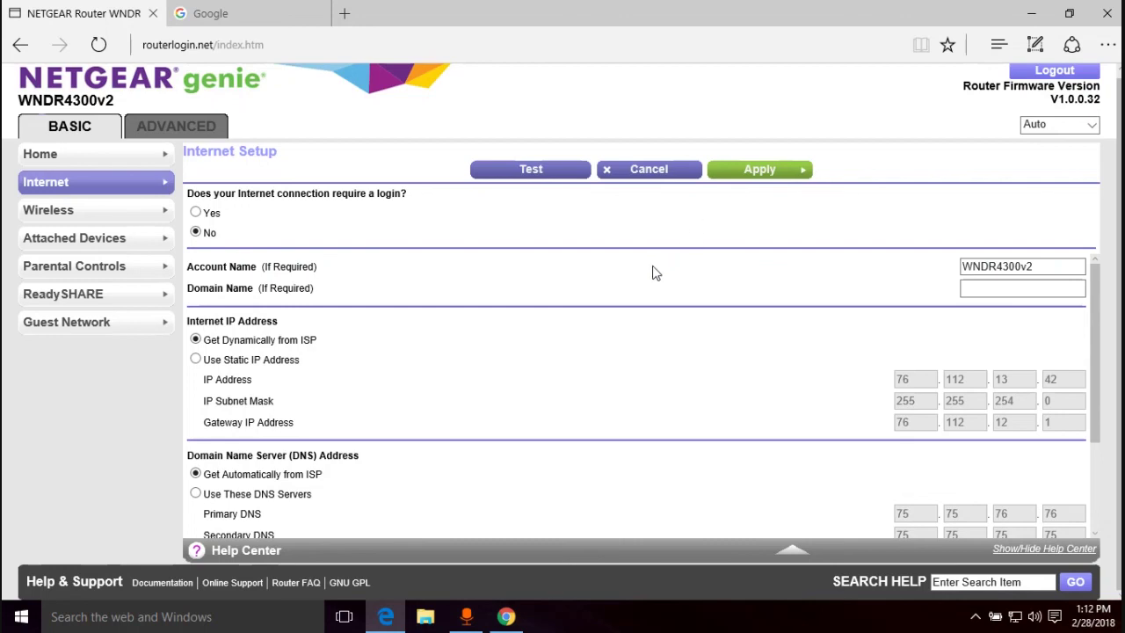
{"action": "scroll", "coordinate": [629, 281], "scroll_direction": "down", "scroll_amount": 3}
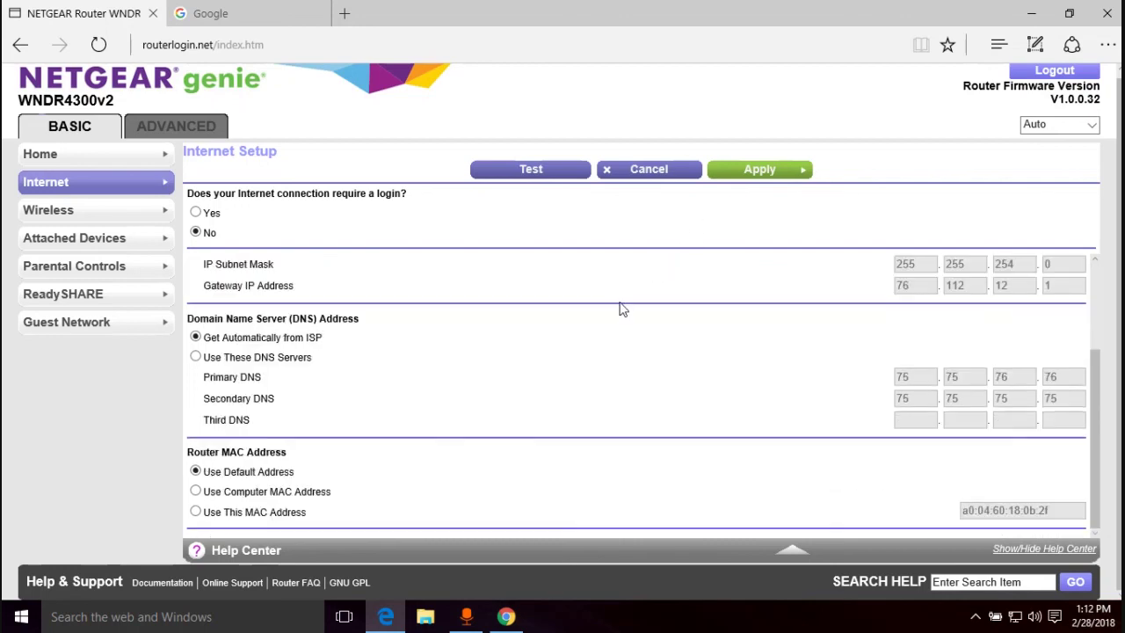
{"action": "scroll", "coordinate": [628, 295], "scroll_direction": "up", "scroll_amount": 3}
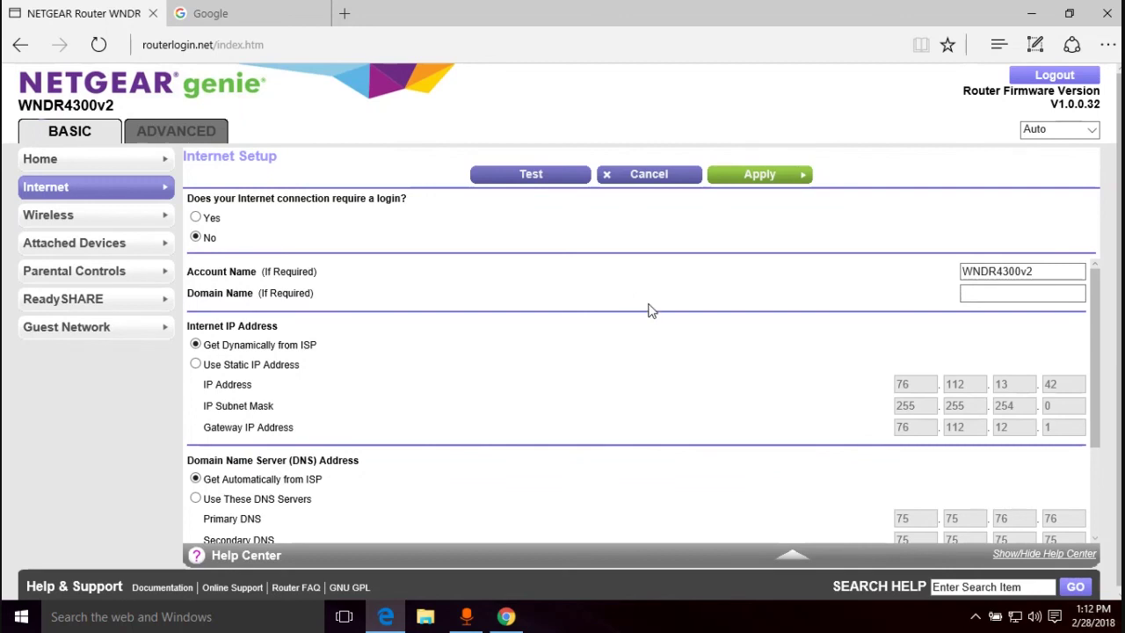
{"action": "scroll", "coordinate": [651, 310], "scroll_direction": "down", "scroll_amount": 3}
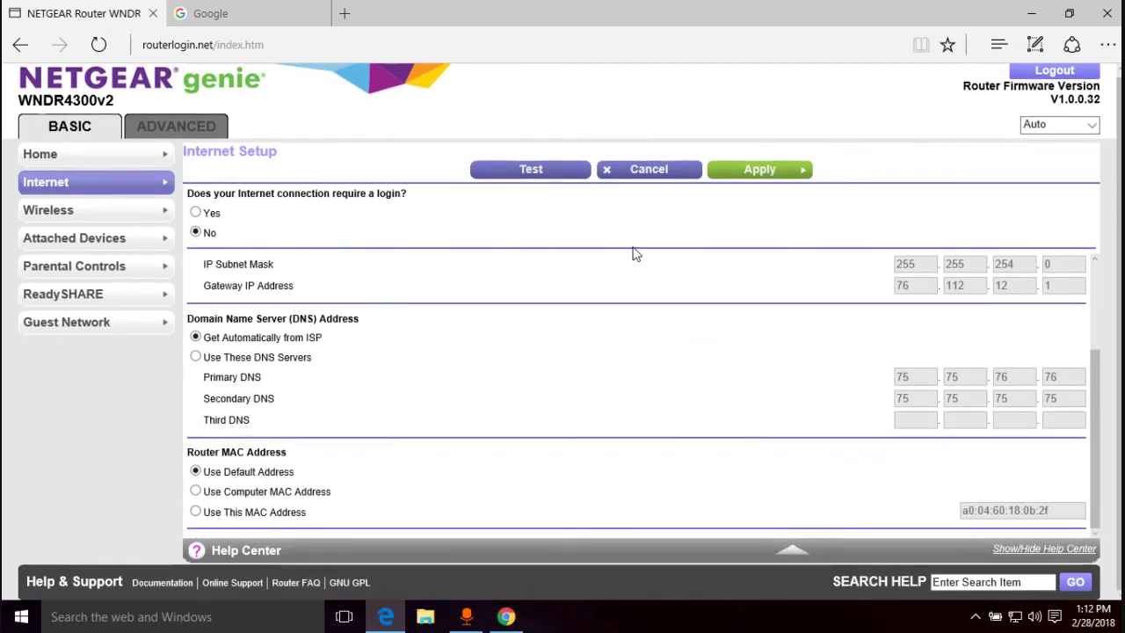
{"action": "scroll", "coordinate": [341, 312], "scroll_direction": "up", "scroll_amount": 1}
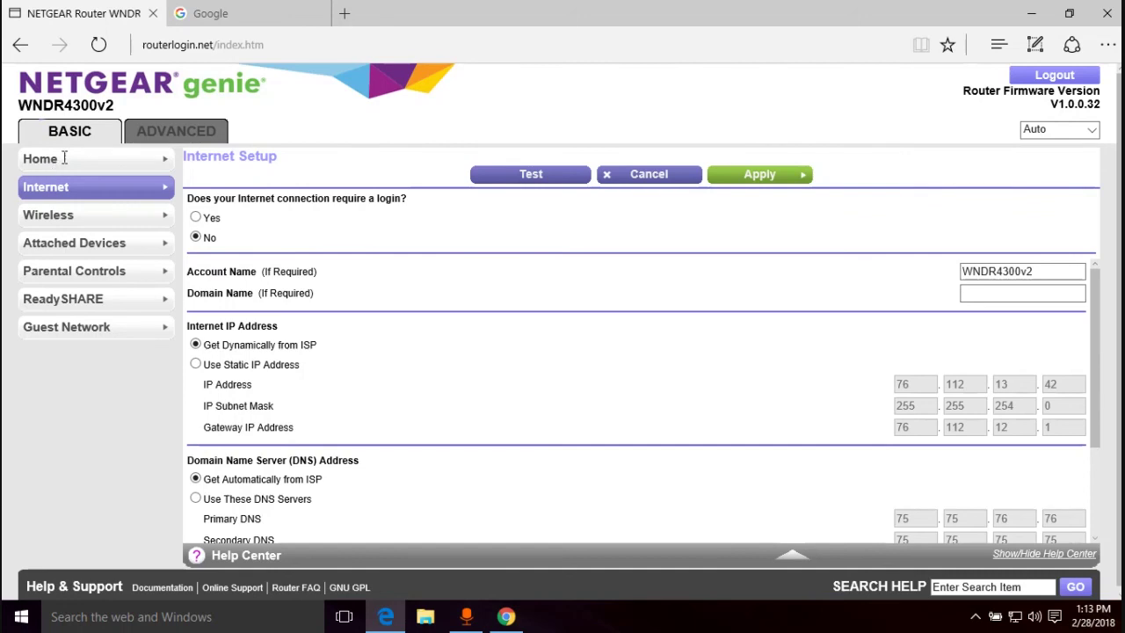
{"action": "scroll", "coordinate": [484, 330], "scroll_direction": "down", "scroll_amount": 2}
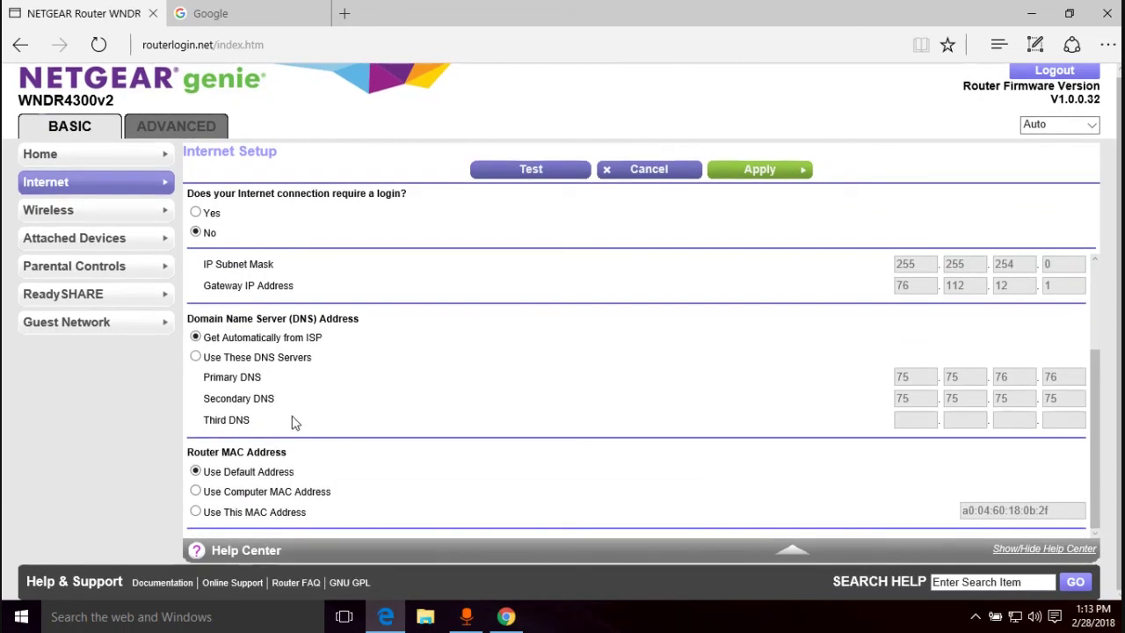
{"action": "left_click", "coordinate": [195, 512]}
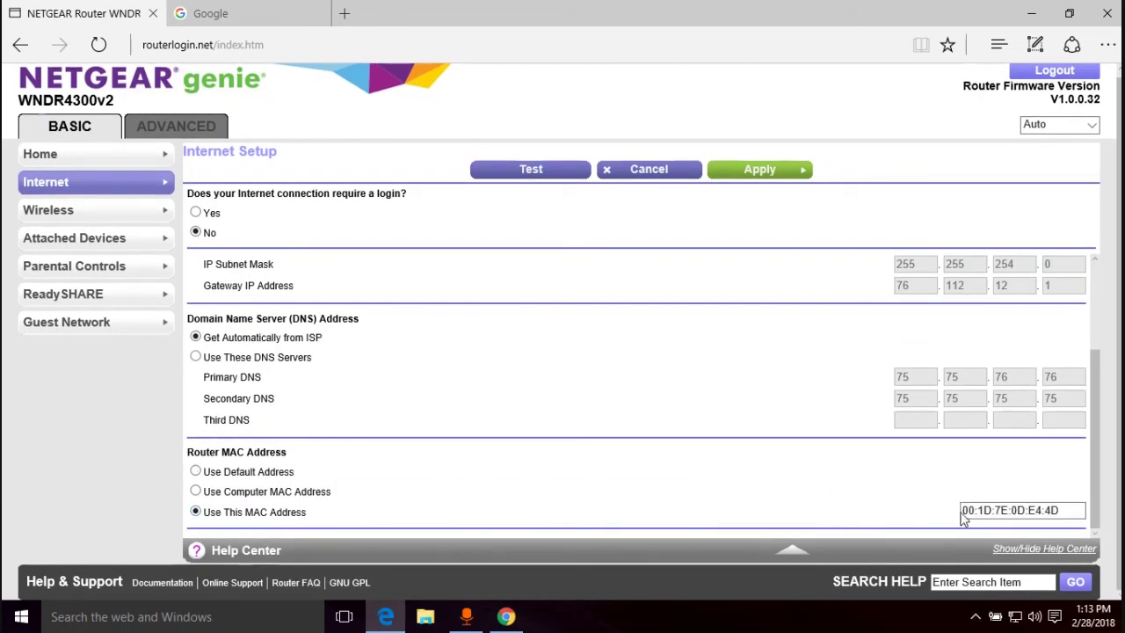
{"action": "left_click_drag", "start_coordinate": [1071, 512], "coordinate": [974, 519]}
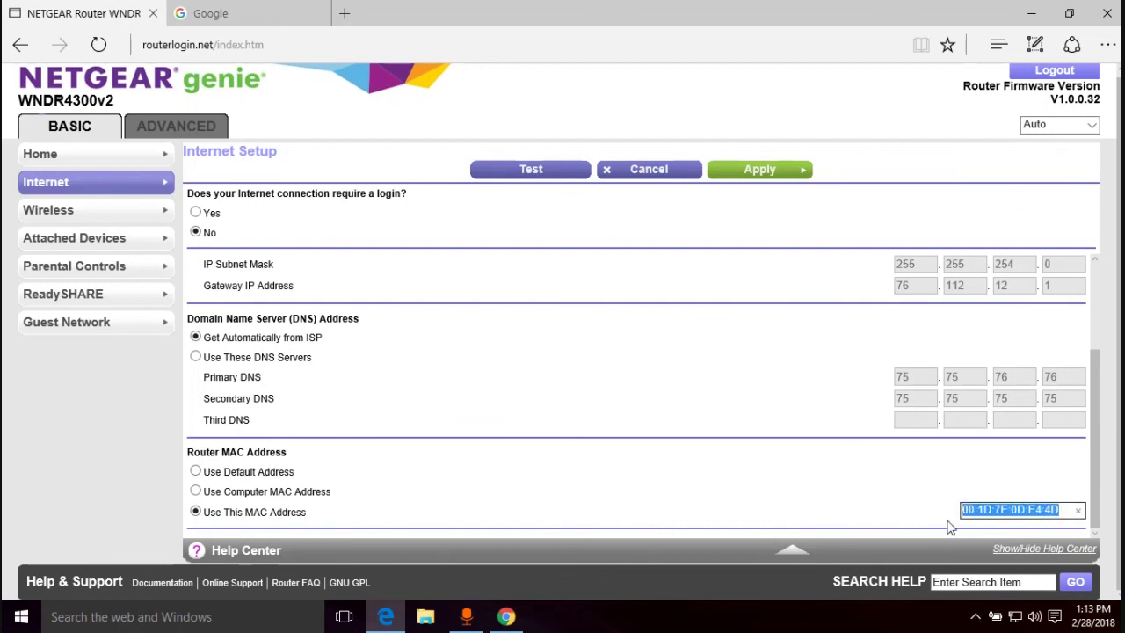
{"action": "left_click", "coordinate": [950, 525]}
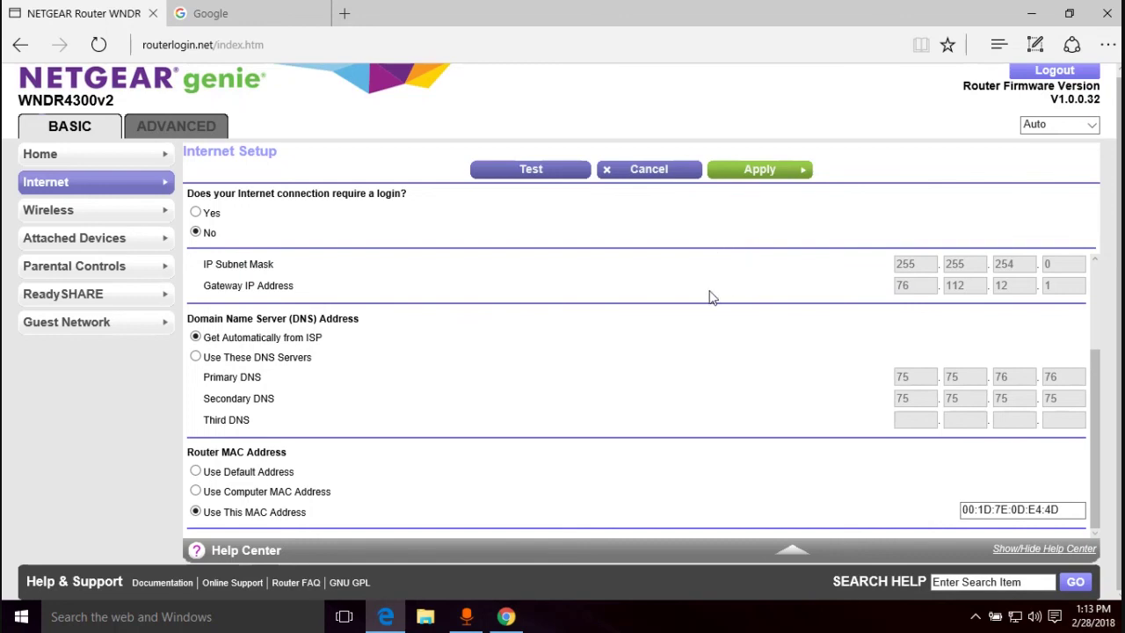
{"action": "scroll", "coordinate": [706, 220], "scroll_direction": "up", "scroll_amount": 3}
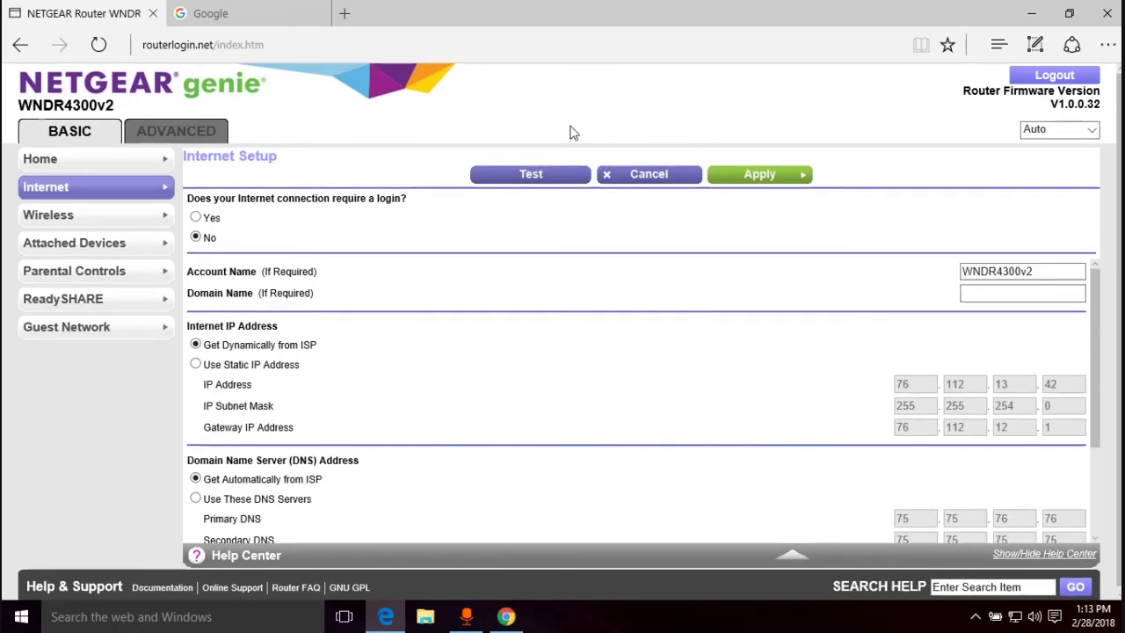